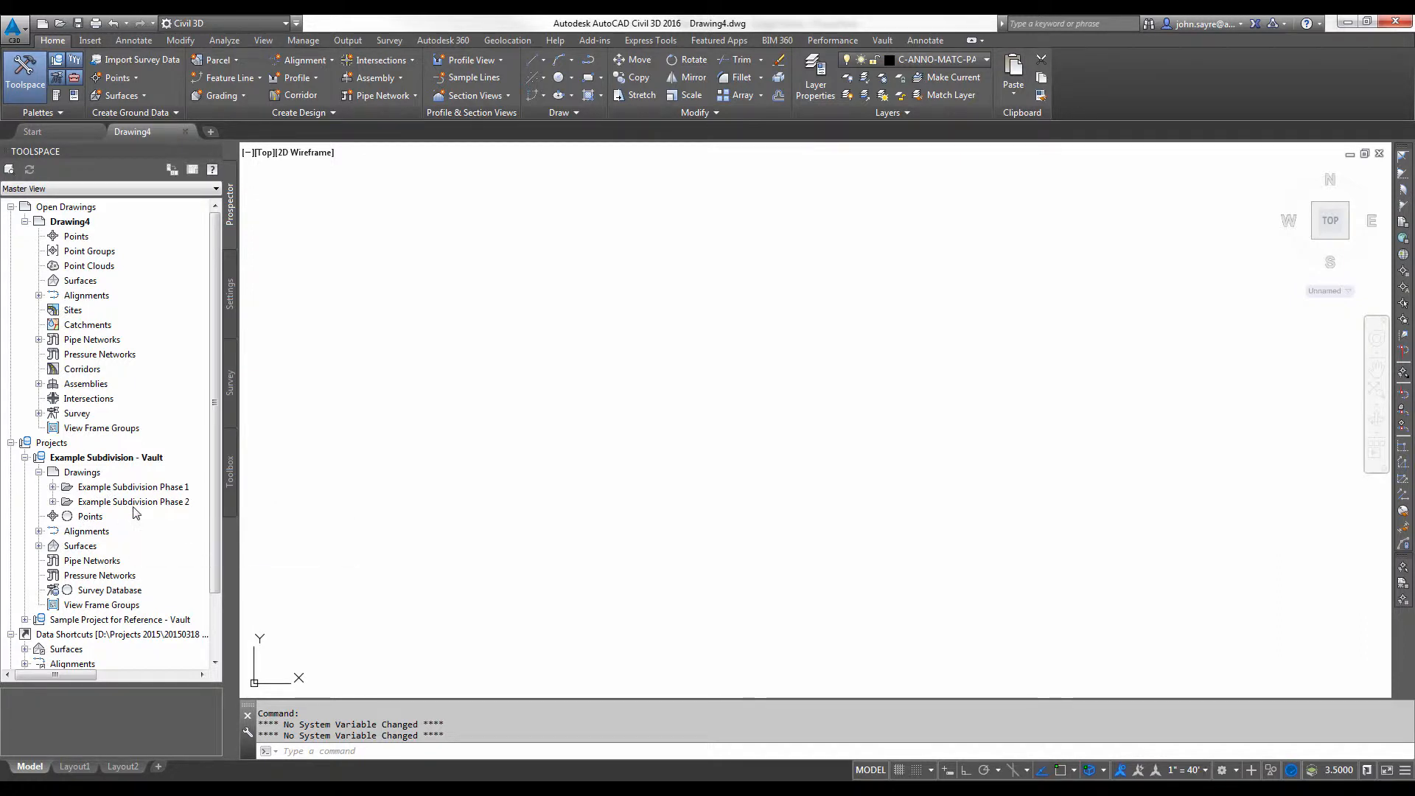
Check out Subdivision Phase 1.dwg from the Example Subdivision Phase 1 folder of the vault project
{"action": "left_click", "coordinate": [39, 533]}
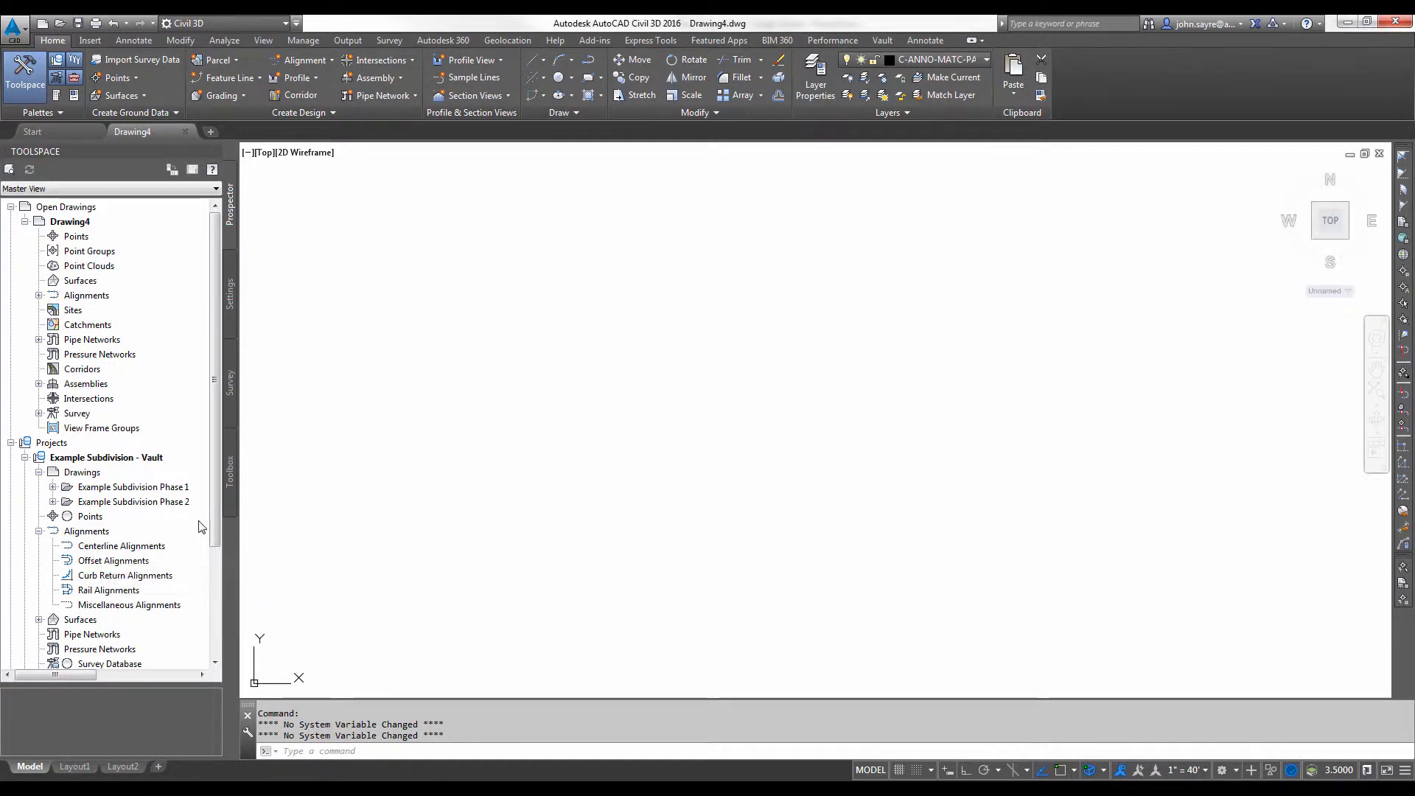
{"action": "left_click", "coordinate": [53, 487]}
{"action": "left_click", "coordinate": [157, 503]}
{"action": "right_click", "coordinate": [157, 503]}
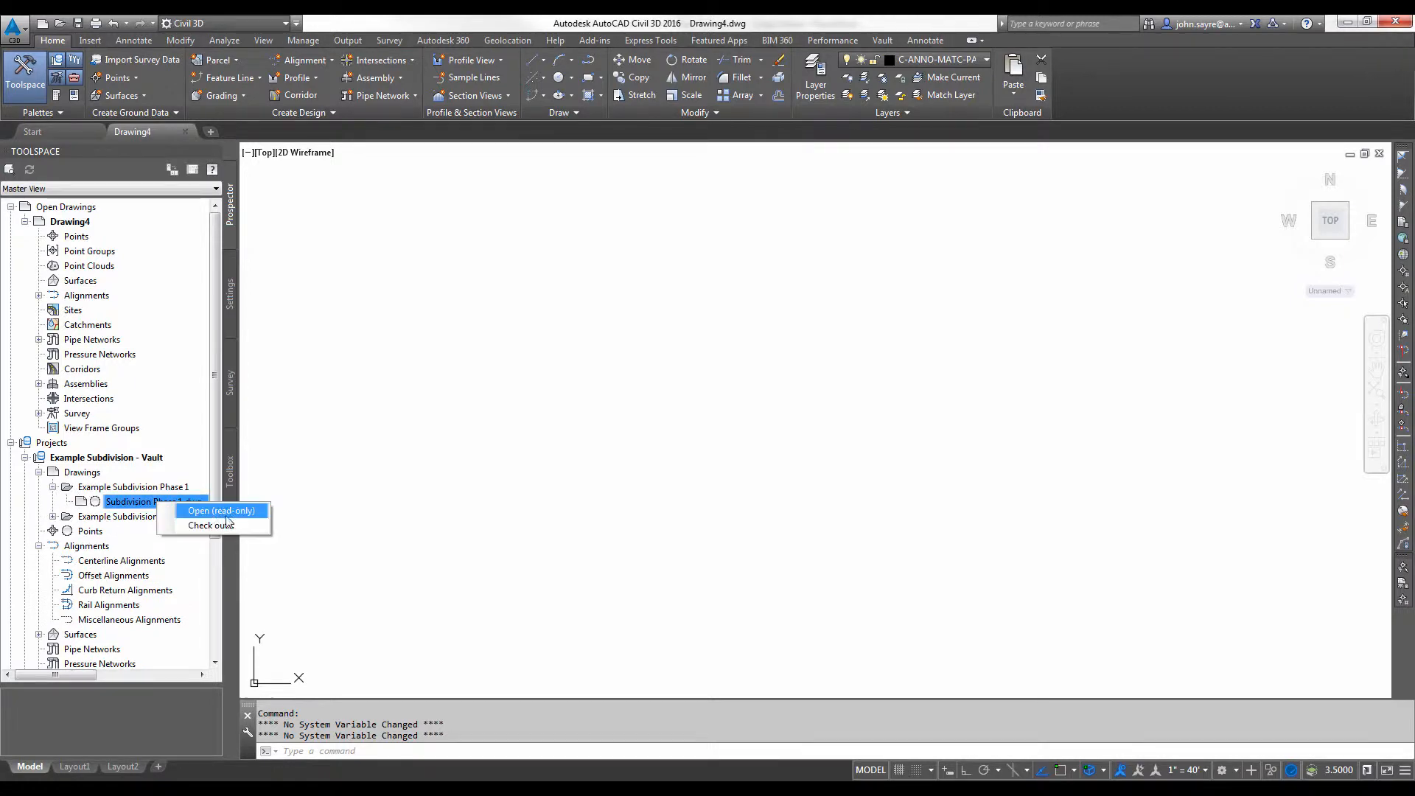
{"action": "left_click", "coordinate": [206, 525]}
{"action": "left_click", "coordinate": [710, 533]}
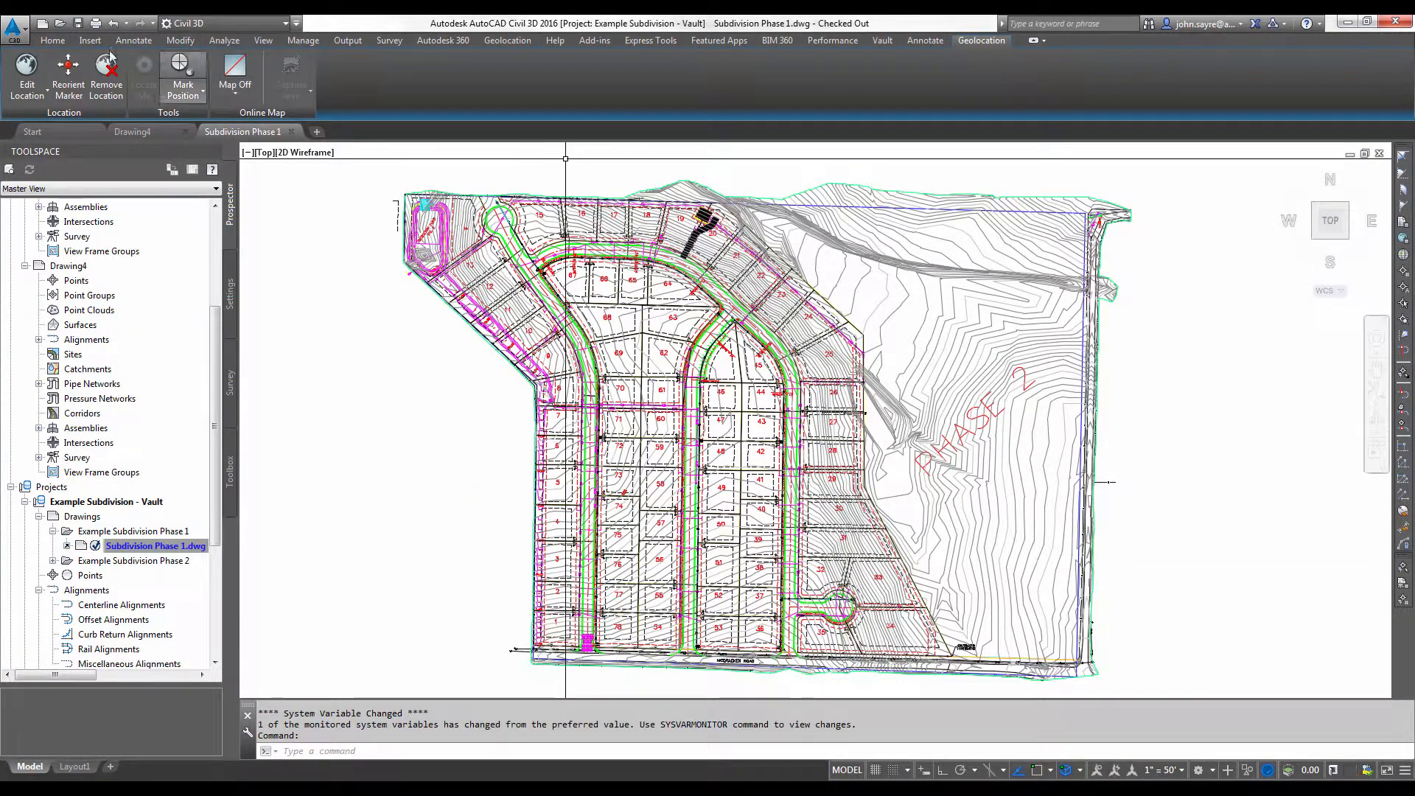
Start Create Alignment from Objects with the road centerline between lots 2 and 77, accepting the default alignment direction
{"action": "left_click", "coordinate": [52, 40]}
{"action": "left_click", "coordinate": [331, 59]}
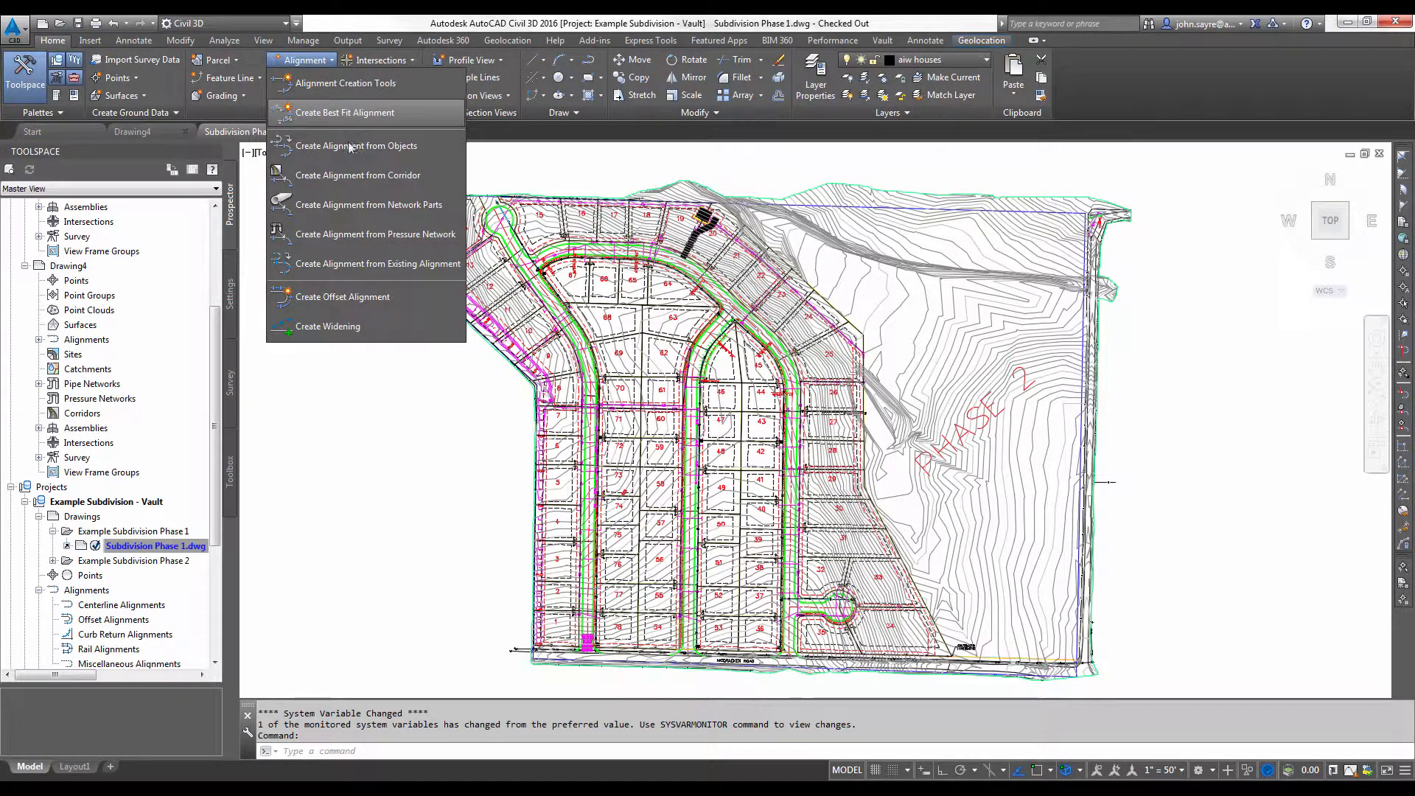
{"action": "left_click", "coordinate": [325, 114]}
{"action": "scroll", "coordinate": [602, 603], "scroll_direction": "up", "scroll_amount": 10}
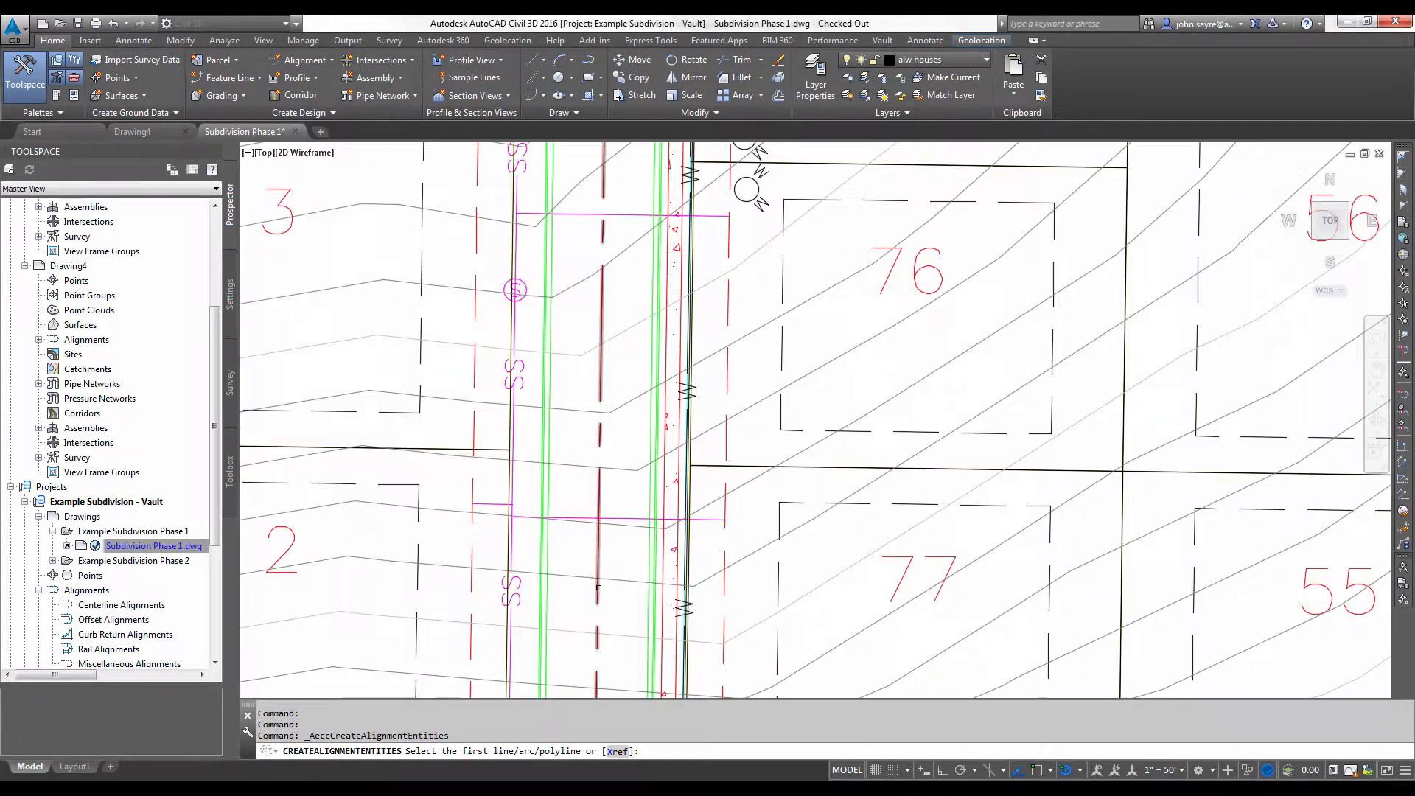
{"action": "left_click", "coordinate": [599, 603]}
{"action": "key", "text": "Return"}
{"action": "key", "text": "Return"}
Name the alignment Road A Phase 1, choose its label set, turn off erasing existing entities, and create it
{"action": "type", "text": "Road A Phase "}
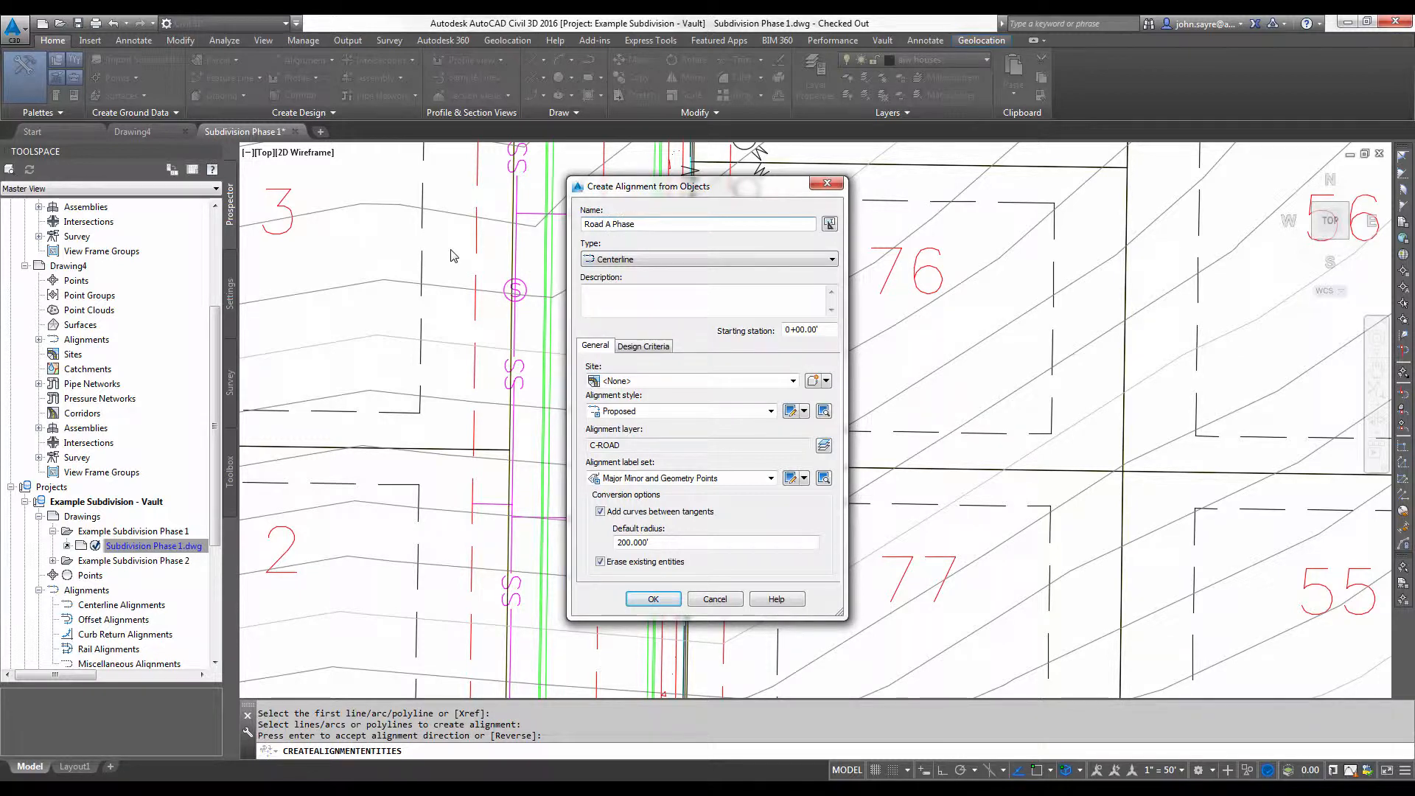
{"action": "type", "text": "1"}
{"action": "left_click", "coordinate": [770, 478]}
{"action": "left_click", "coordinate": [655, 516]}
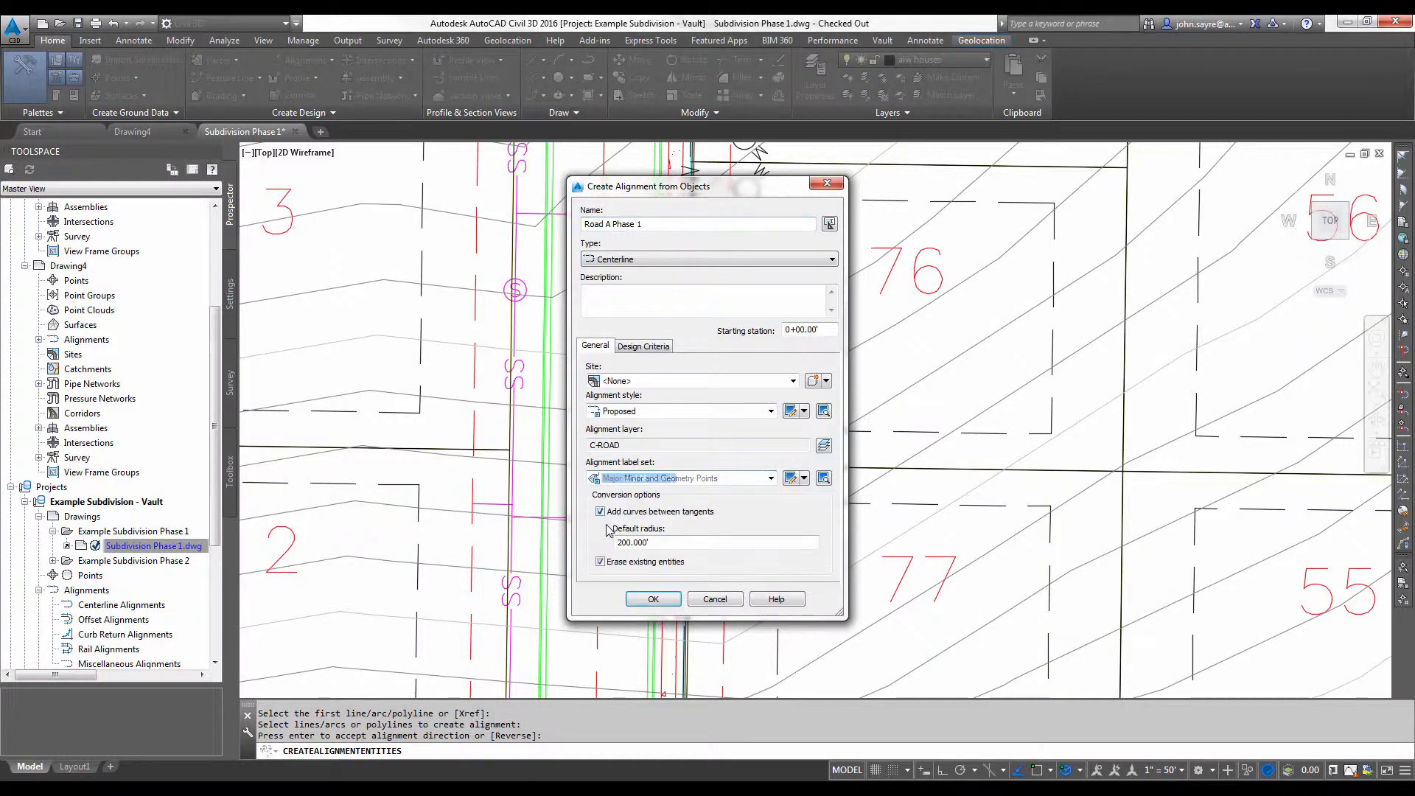
{"action": "left_click", "coordinate": [600, 562]}
{"action": "left_click", "coordinate": [653, 598]}
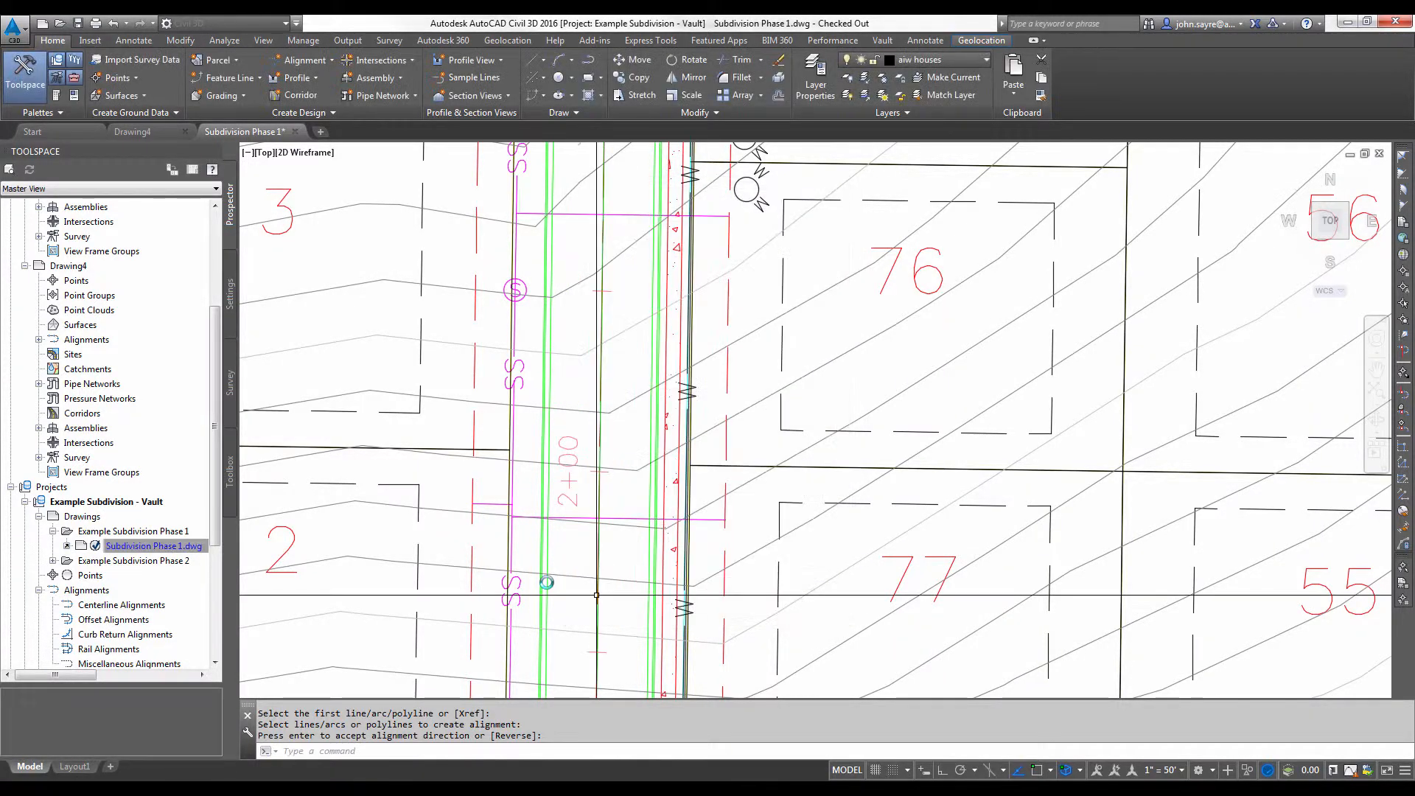
Save the drawing and check Subdivision Phase 1.dwg in to the vault, sharing the Road A Phase 1 alignment
{"action": "scroll", "coordinate": [570, 540], "scroll_direction": "down", "scroll_amount": 5}
{"action": "middle_click_drag", "start_coordinate": [542, 524], "coordinate": [512, 556]}
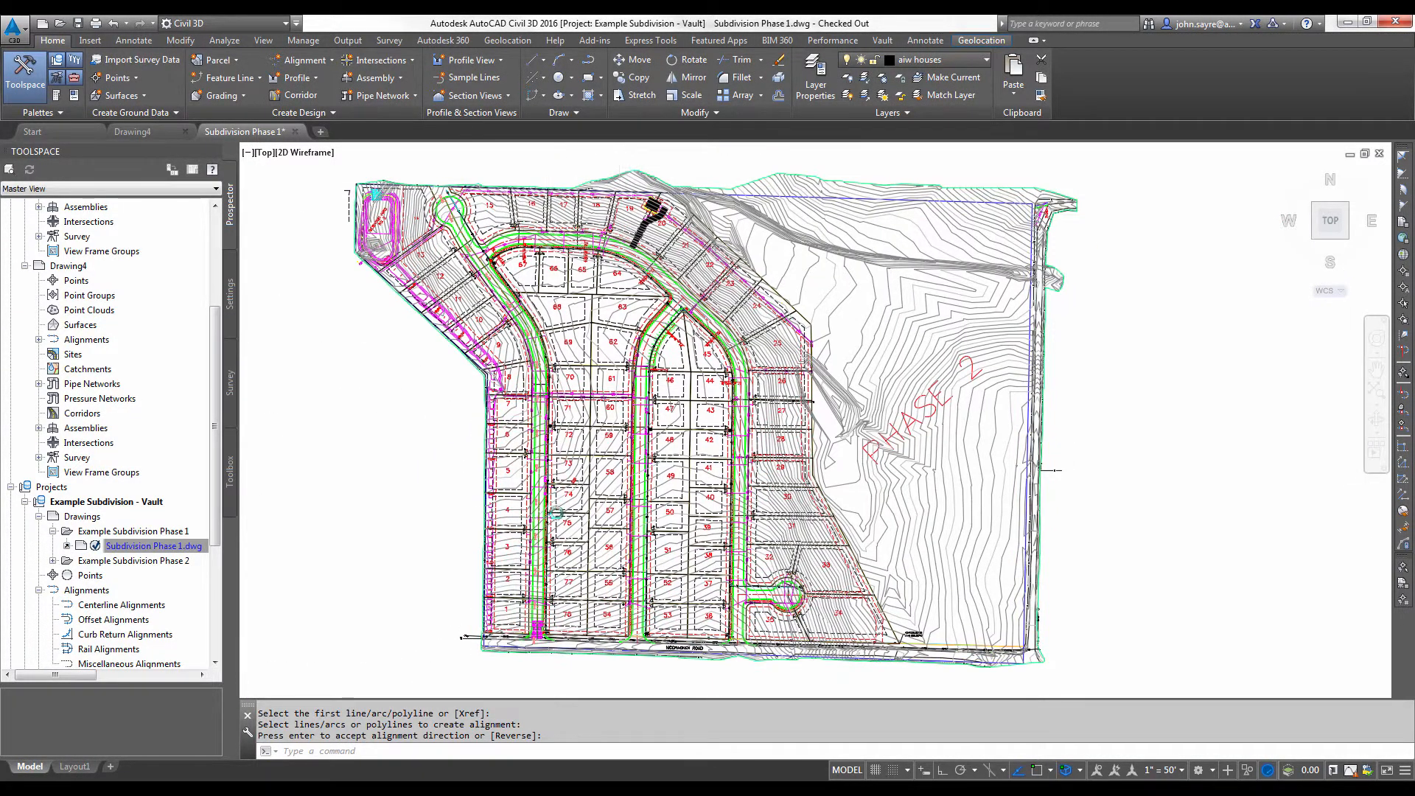
{"action": "key", "text": "ctrl+s"}
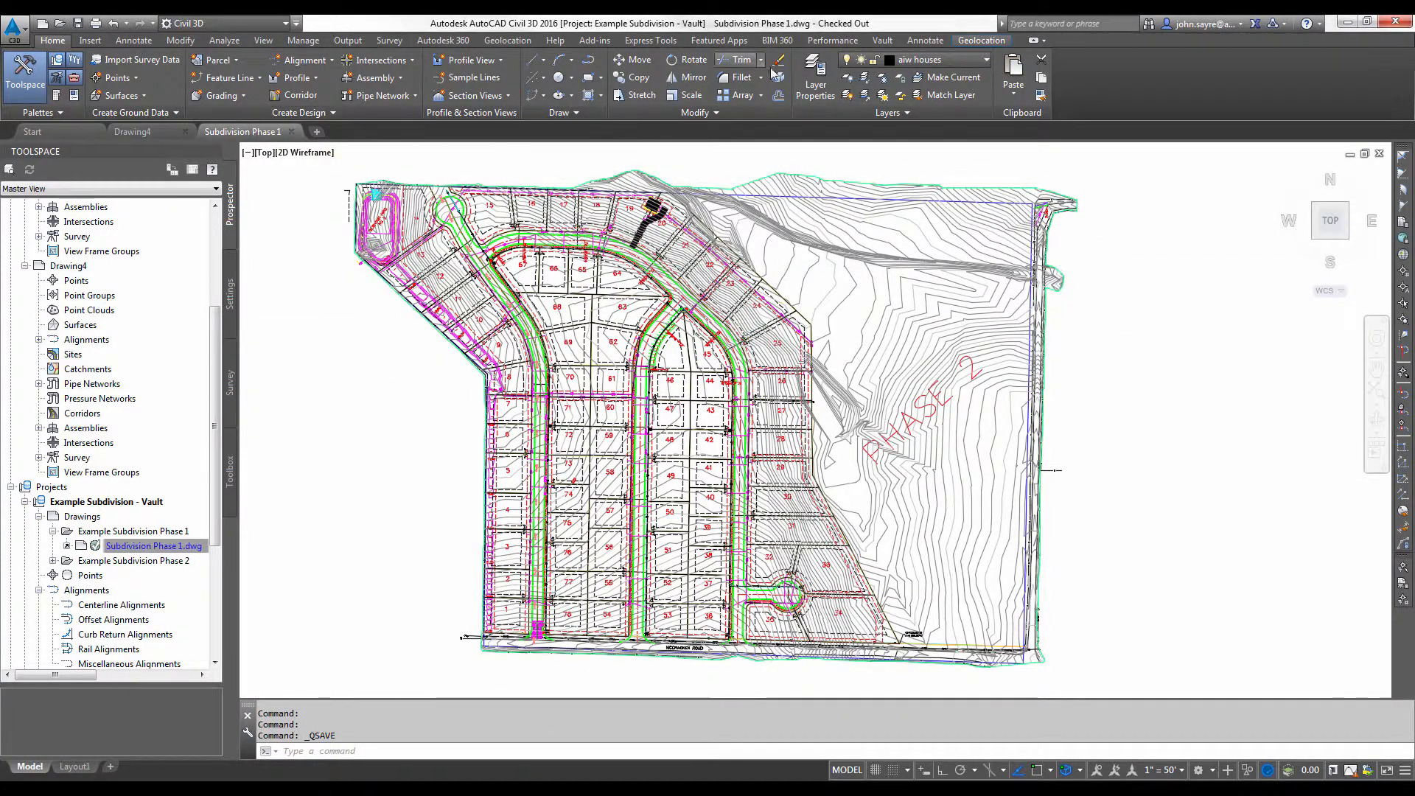
{"action": "left_click", "coordinate": [883, 41]}
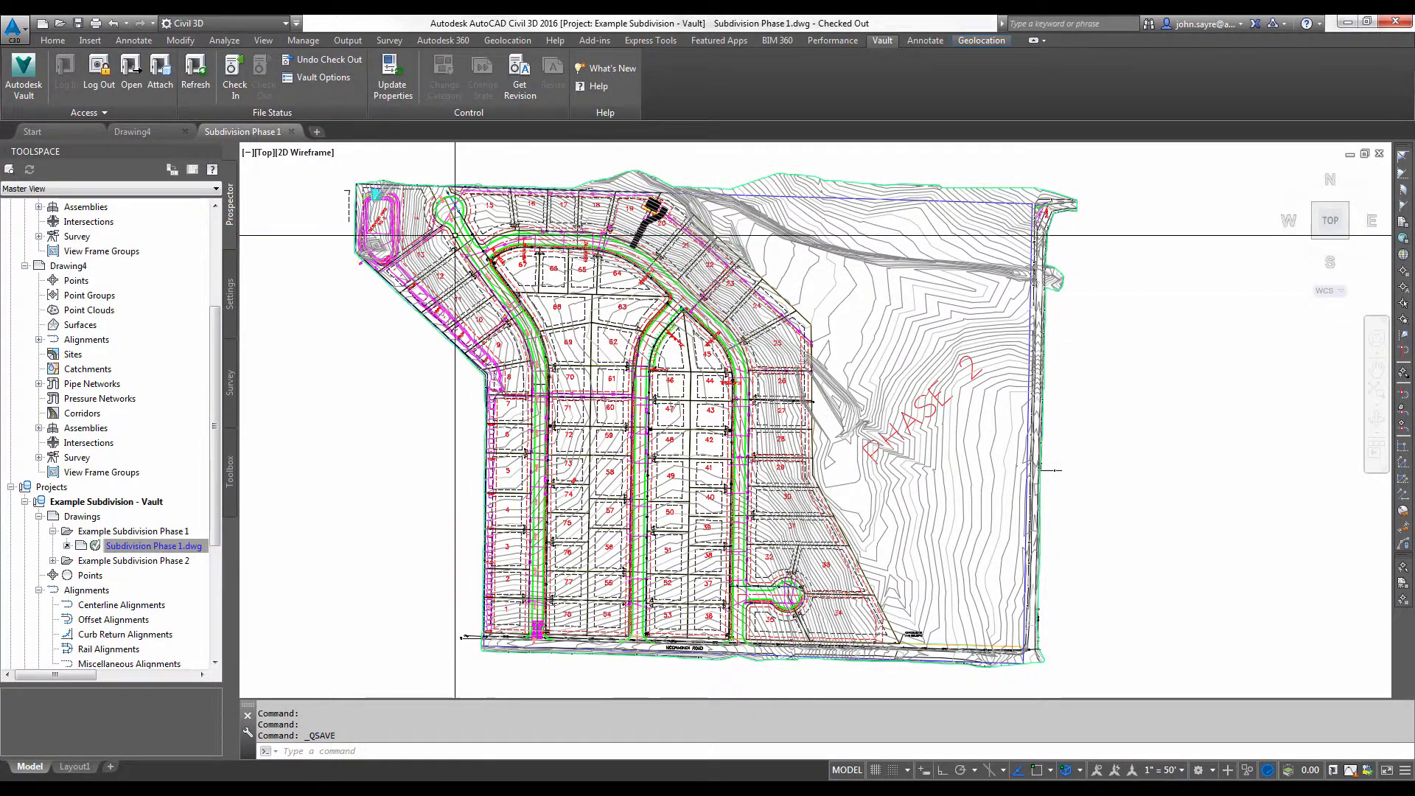
{"action": "left_click", "coordinate": [234, 73]}
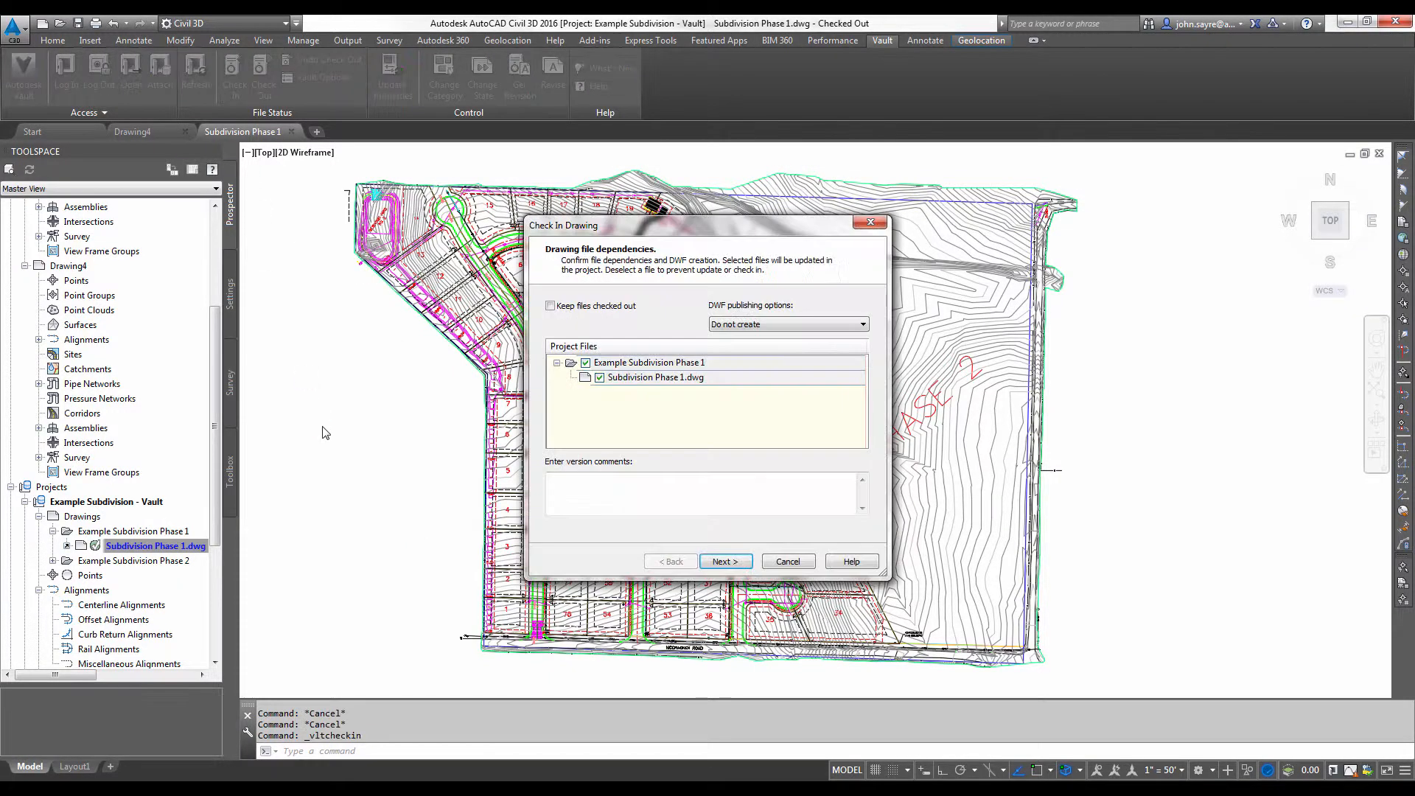
{"action": "left_click", "coordinate": [725, 561]}
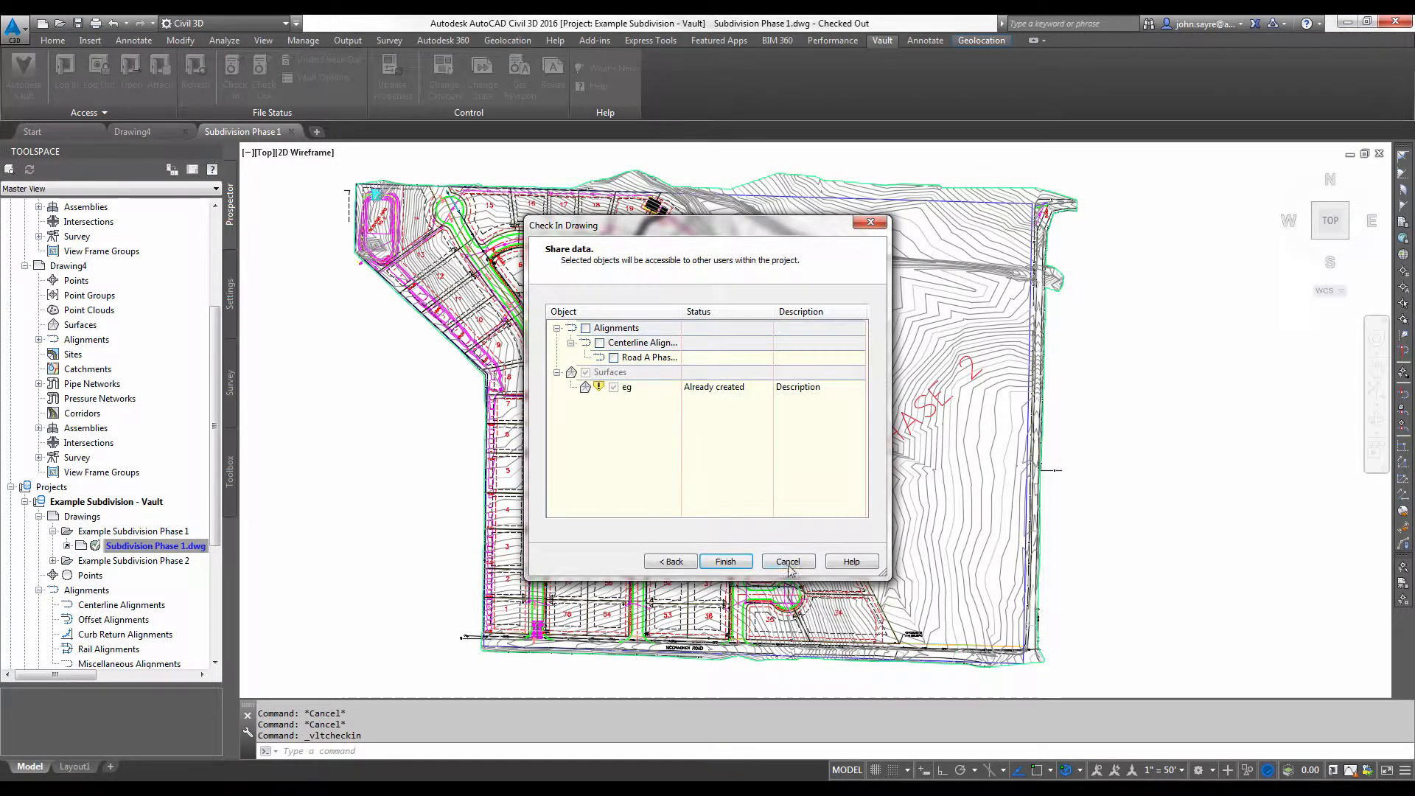
{"action": "left_click", "coordinate": [725, 562]}
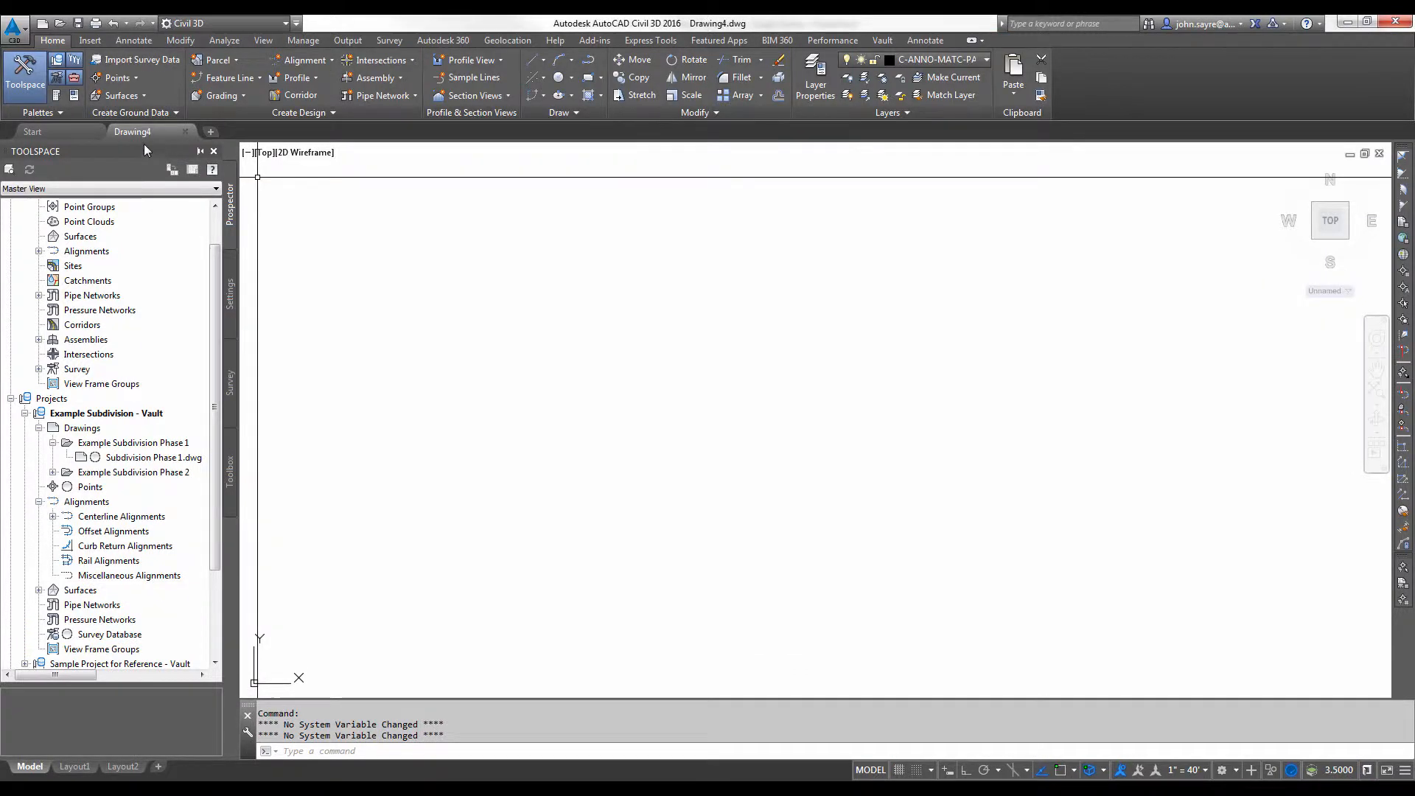
Switch to Autodesk Vault and open the Centerline Alignments folder in the Civil 3D Data of Example Subdivision - Vault
{"action": "left_click", "coordinate": [883, 40]}
{"action": "left_click", "coordinate": [24, 73]}
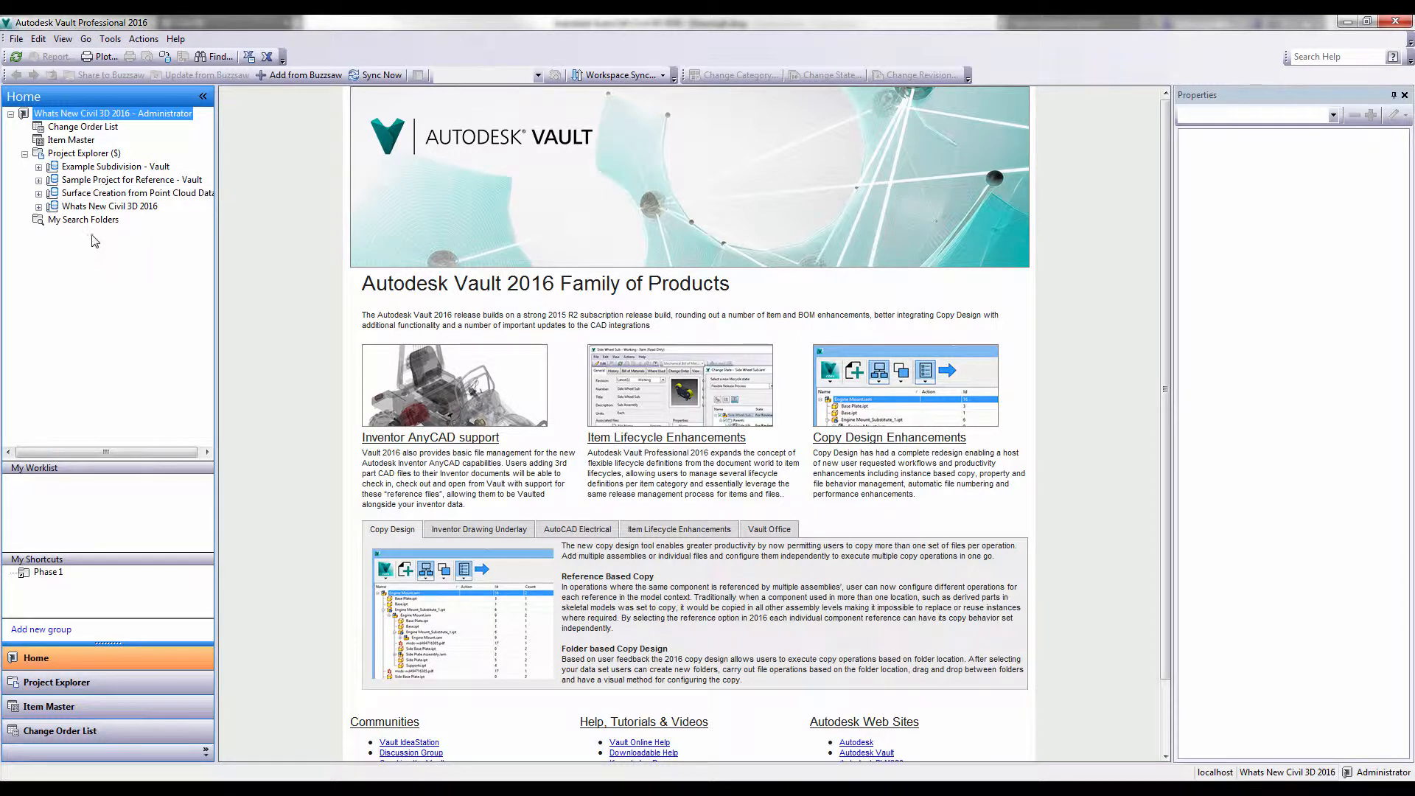
{"action": "left_click", "coordinate": [39, 167]}
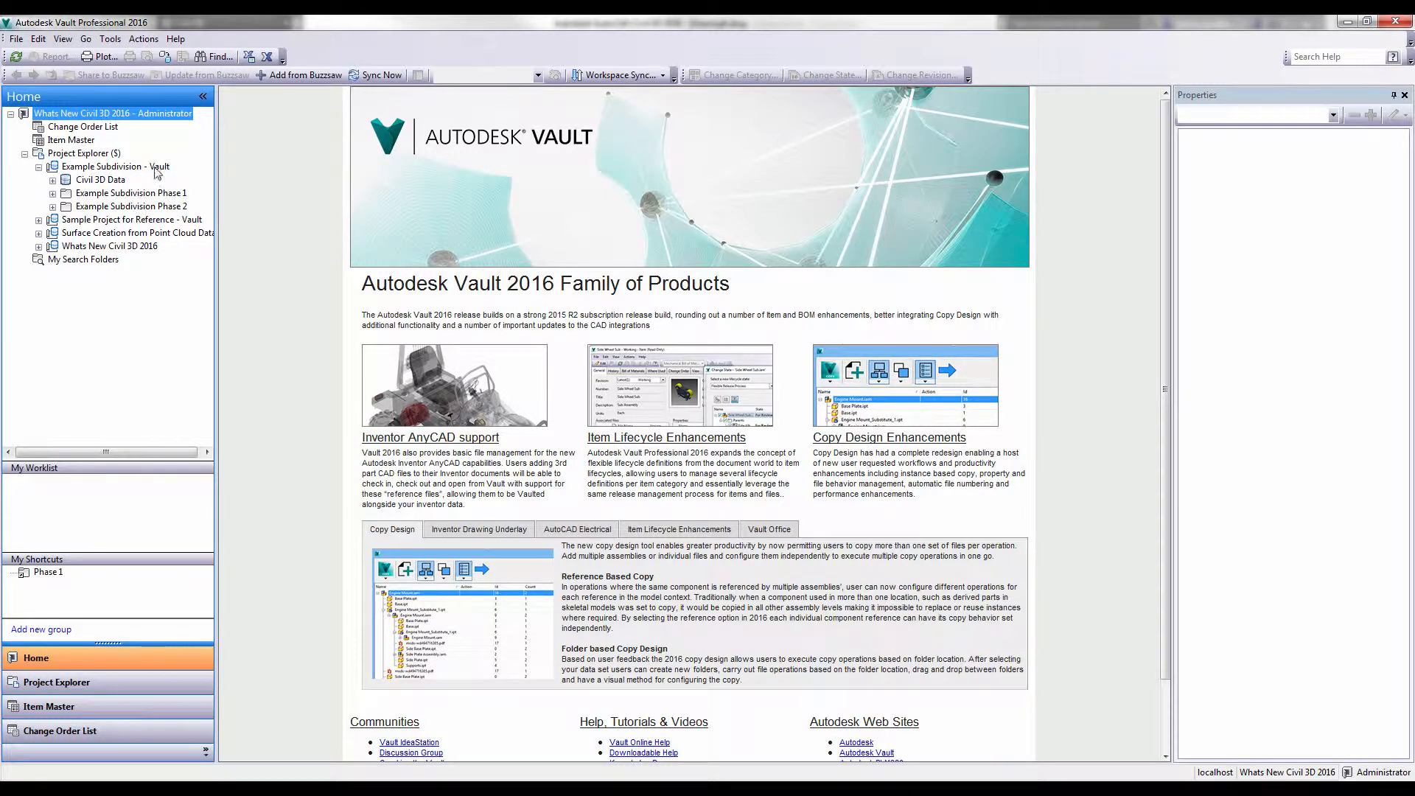
{"action": "left_click", "coordinate": [52, 181]}
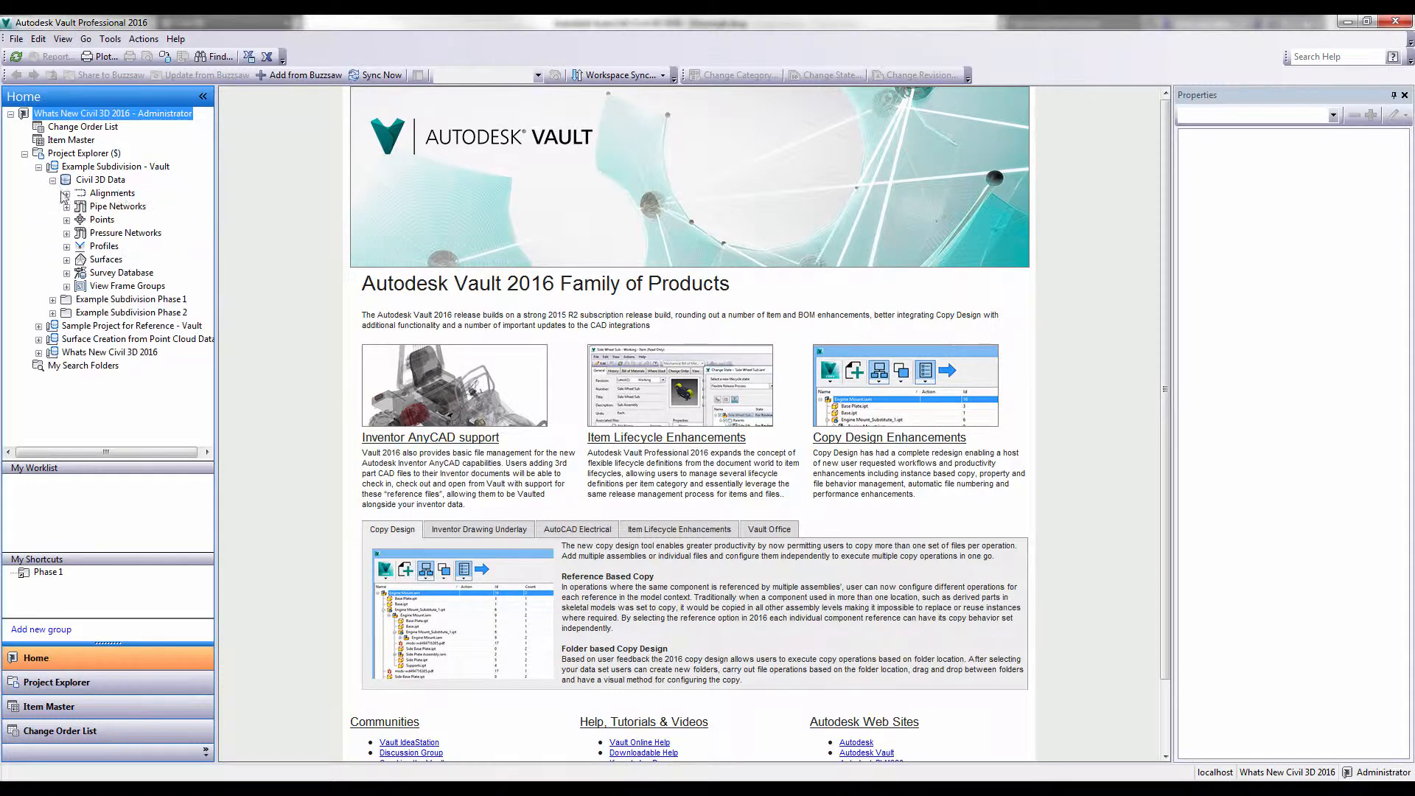
{"action": "left_click", "coordinate": [66, 193]}
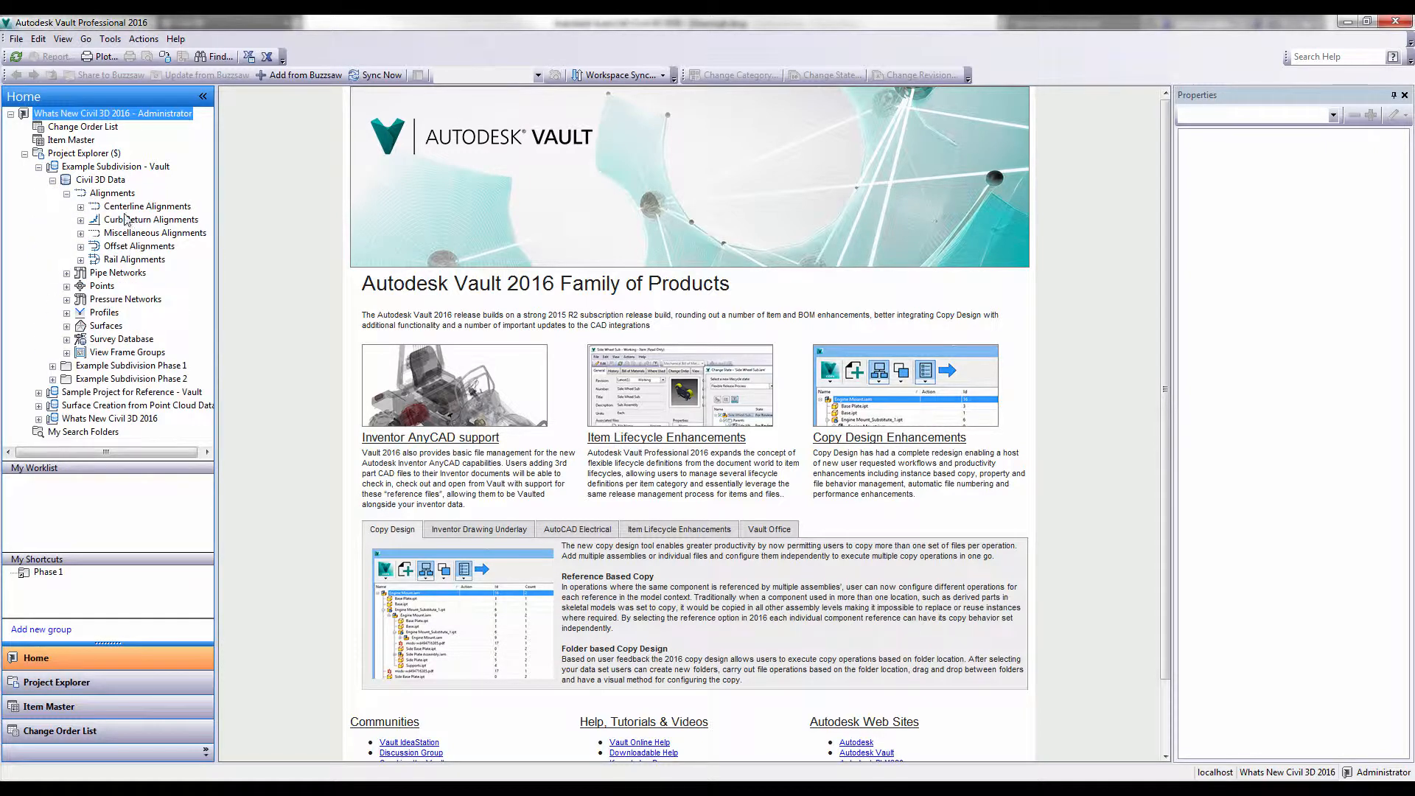
{"action": "left_click", "coordinate": [141, 207]}
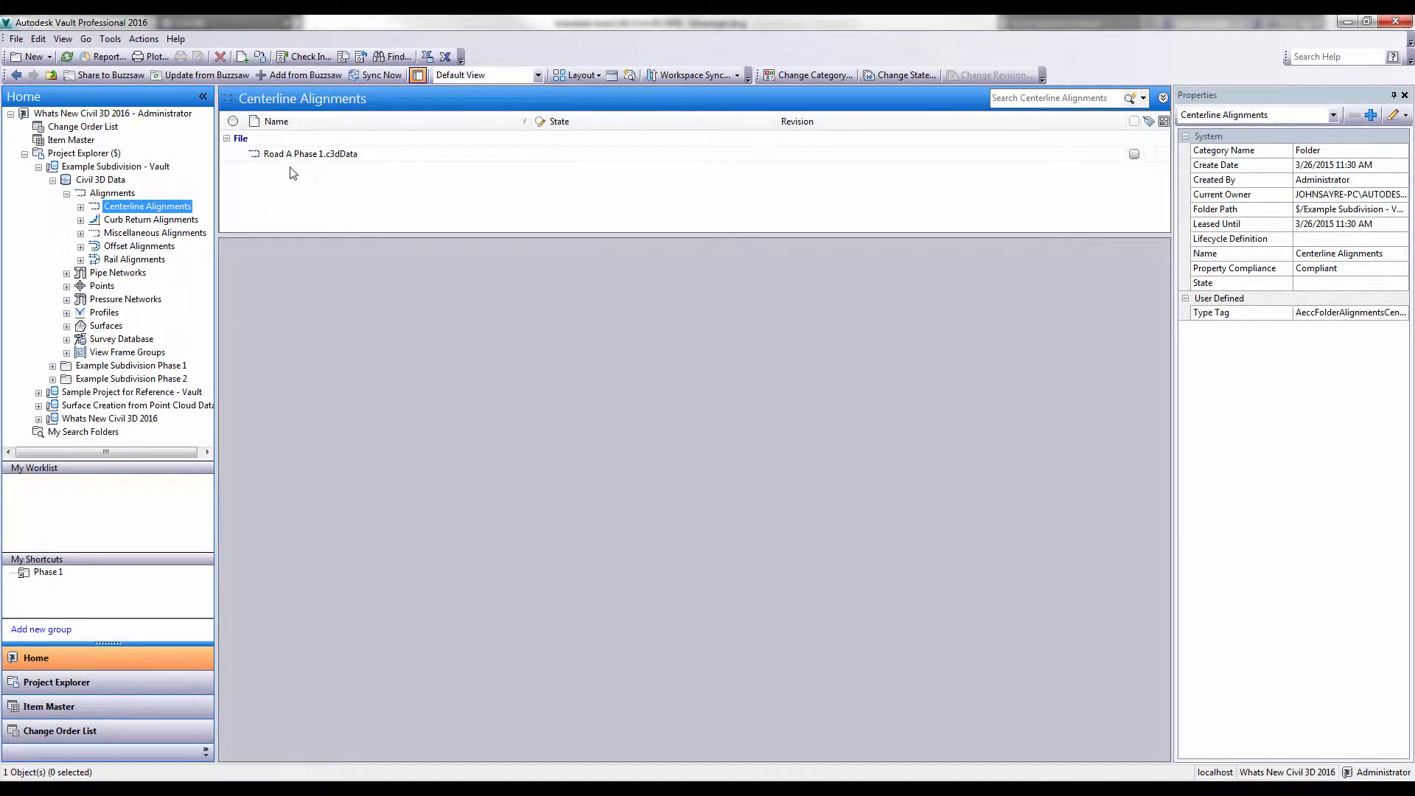
Create two folders named Phase 1 and Phase 2 inside Centerline Alignments
{"action": "right_click", "coordinate": [117, 214]}
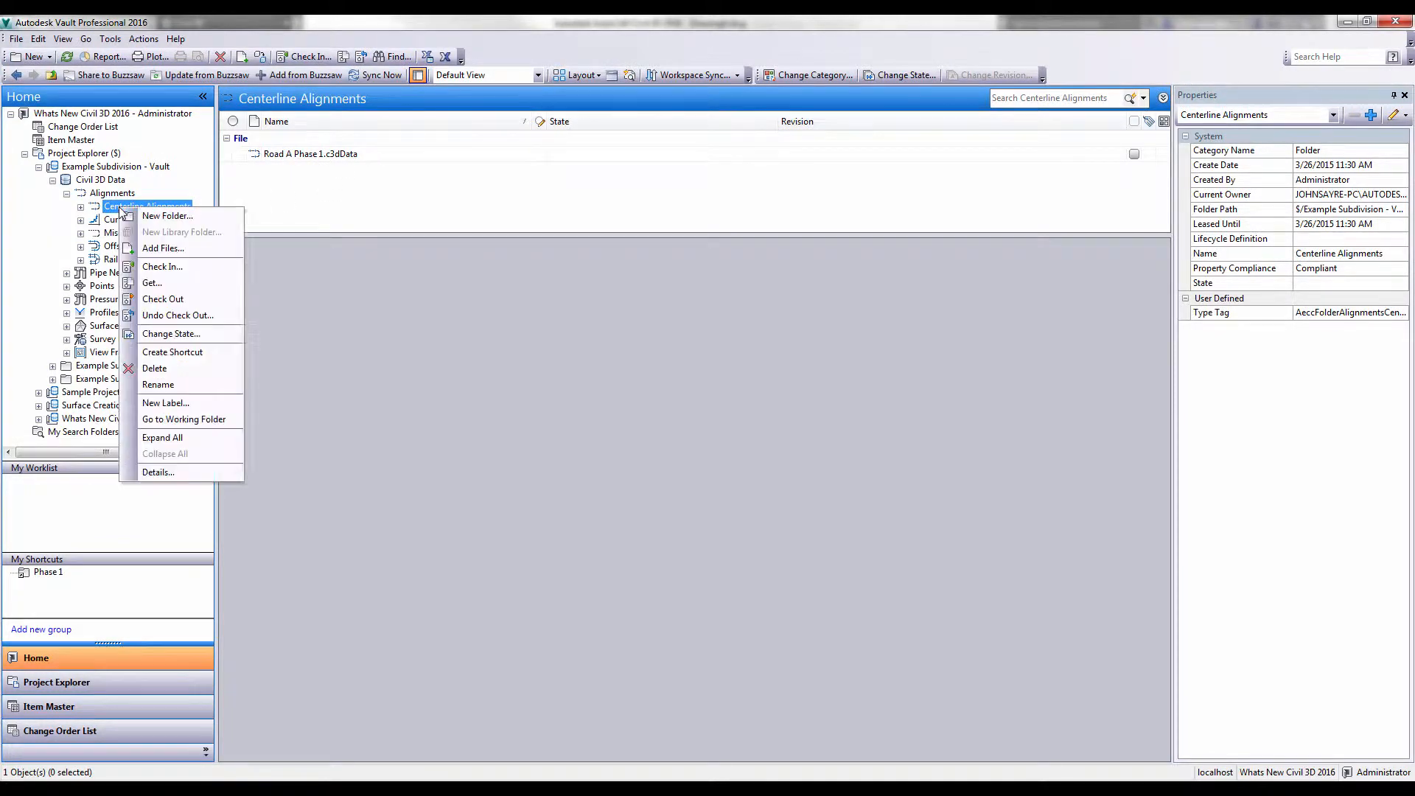
{"action": "left_click", "coordinate": [133, 214]}
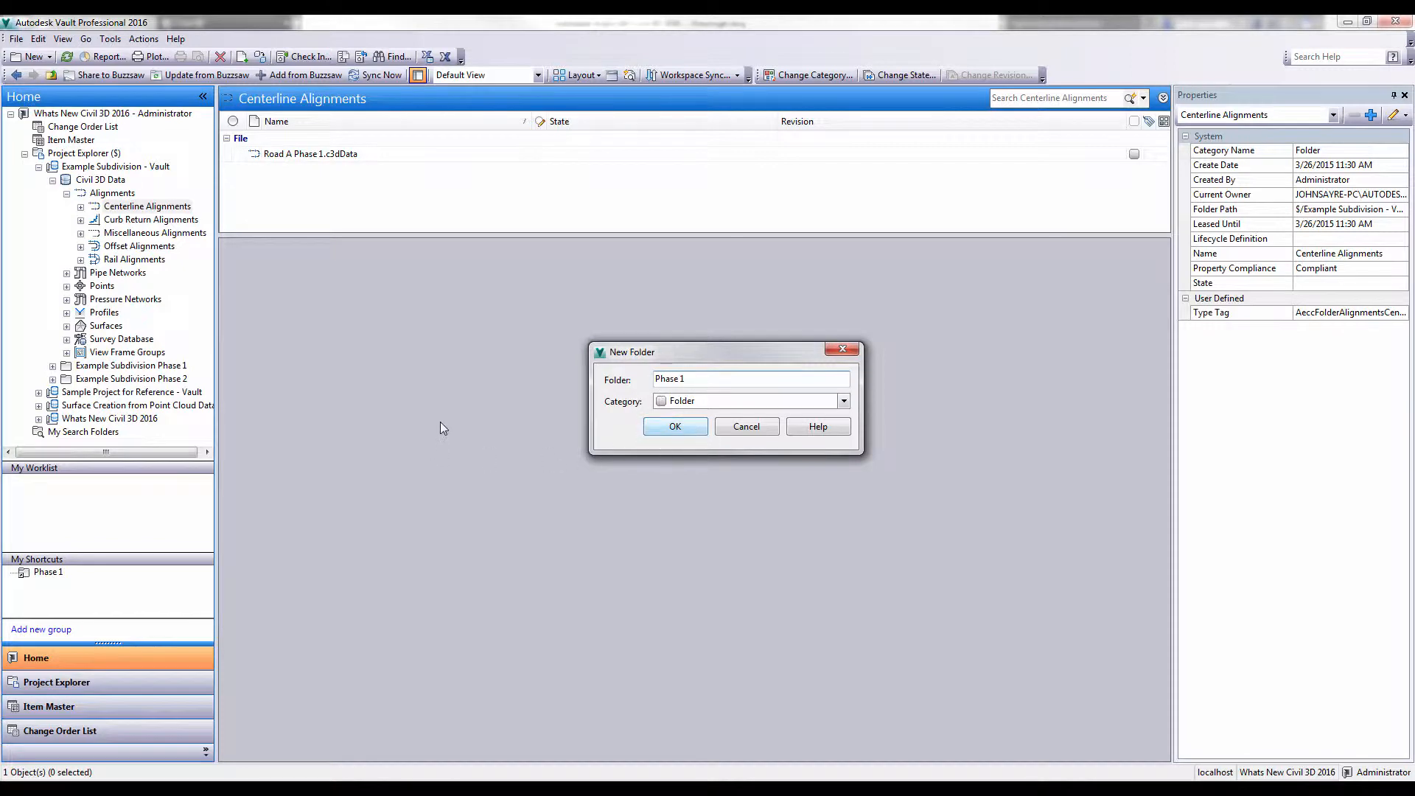
{"action": "key", "text": "Return"}
{"action": "right_click", "coordinate": [127, 212]}
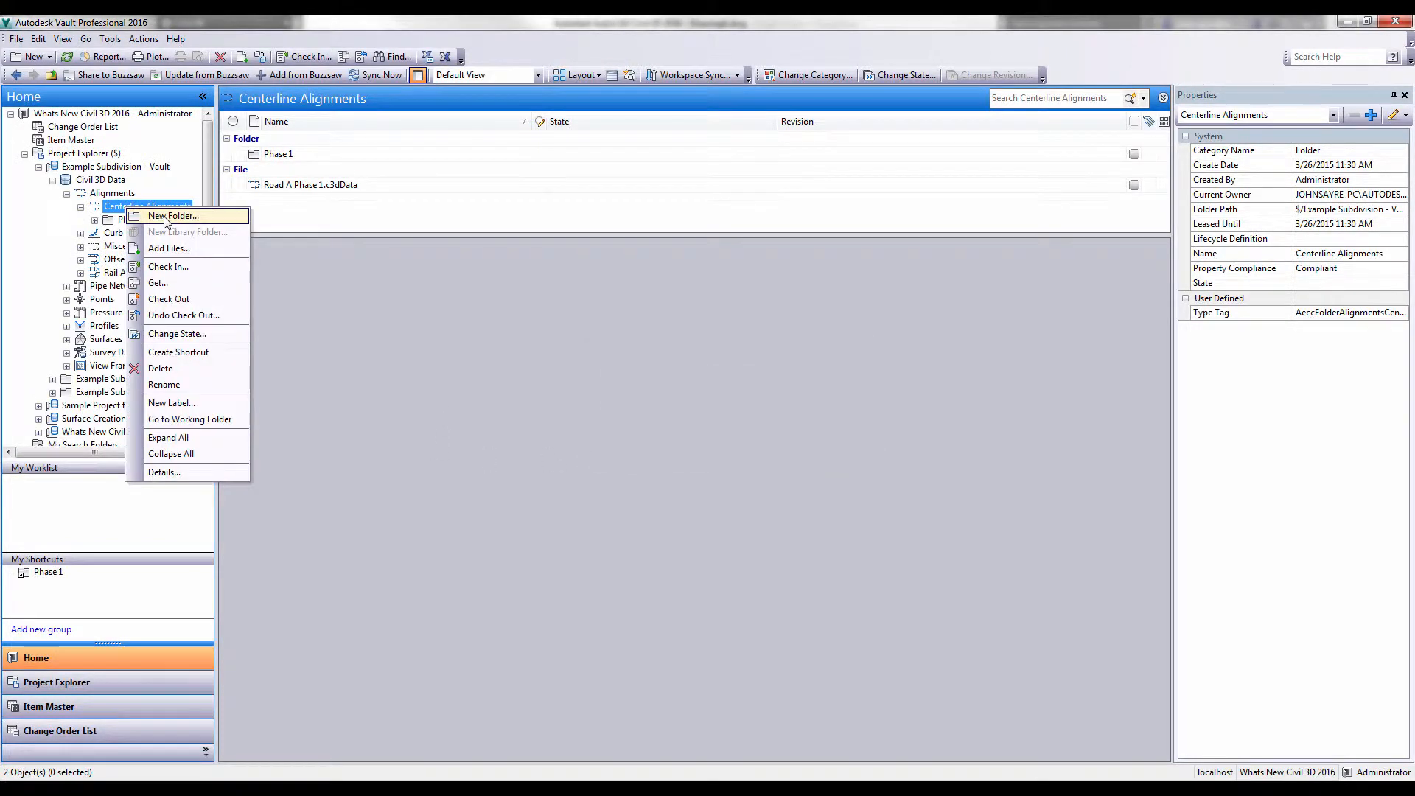
{"action": "left_click", "coordinate": [159, 215]}
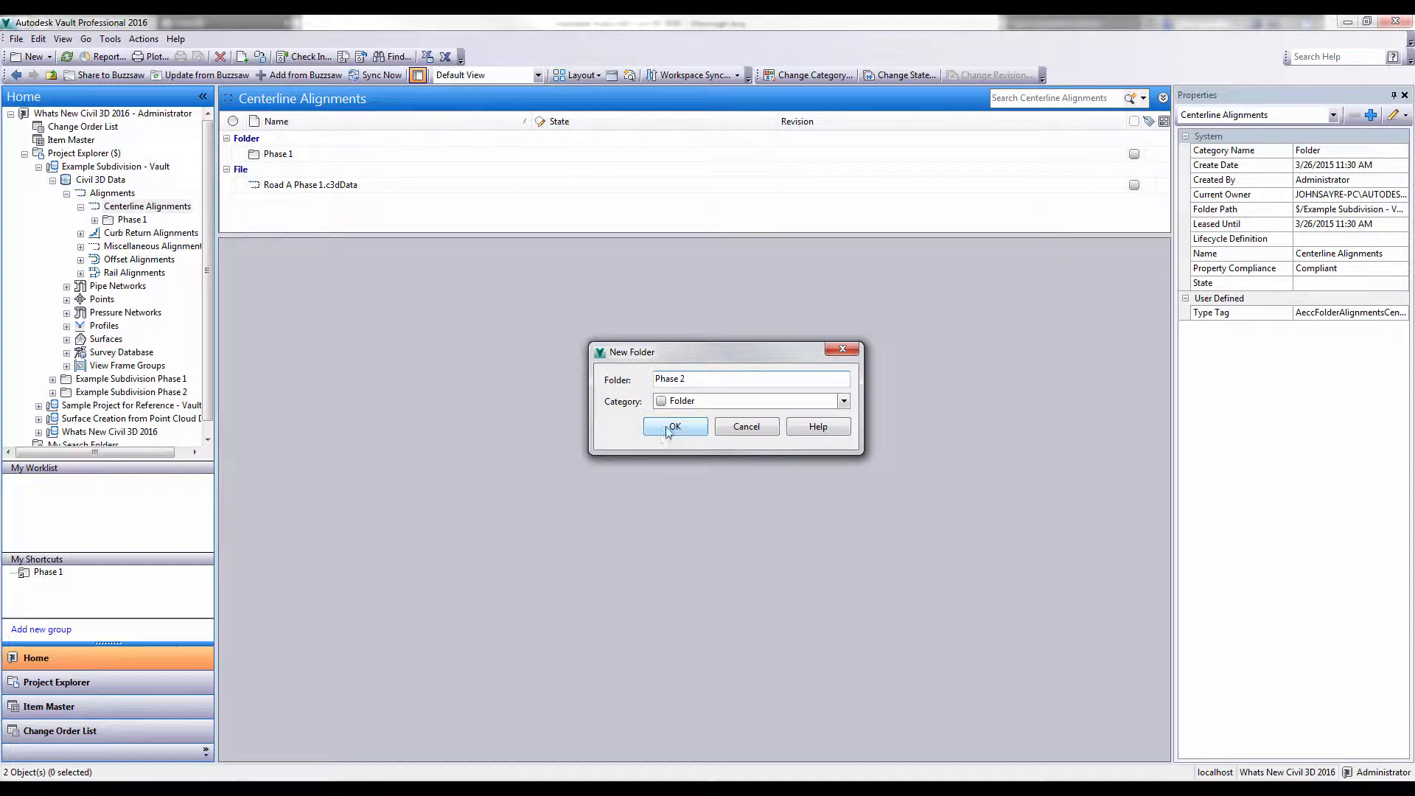
{"action": "left_click", "coordinate": [670, 428]}
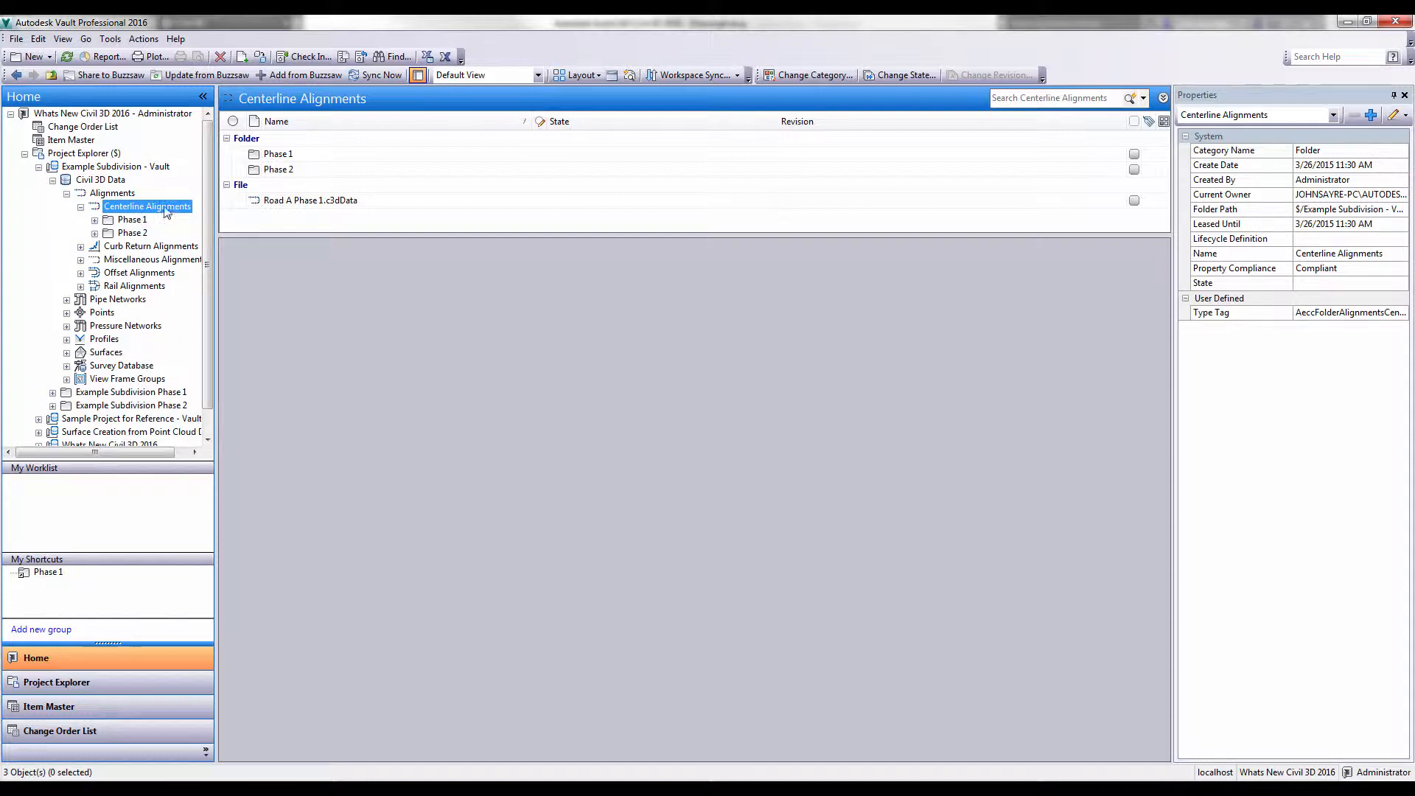
Move Road A Phase 1.c3dData into the Phase 1 folder and return to the Centerline Alignments folder
{"action": "left_click", "coordinate": [294, 201]}
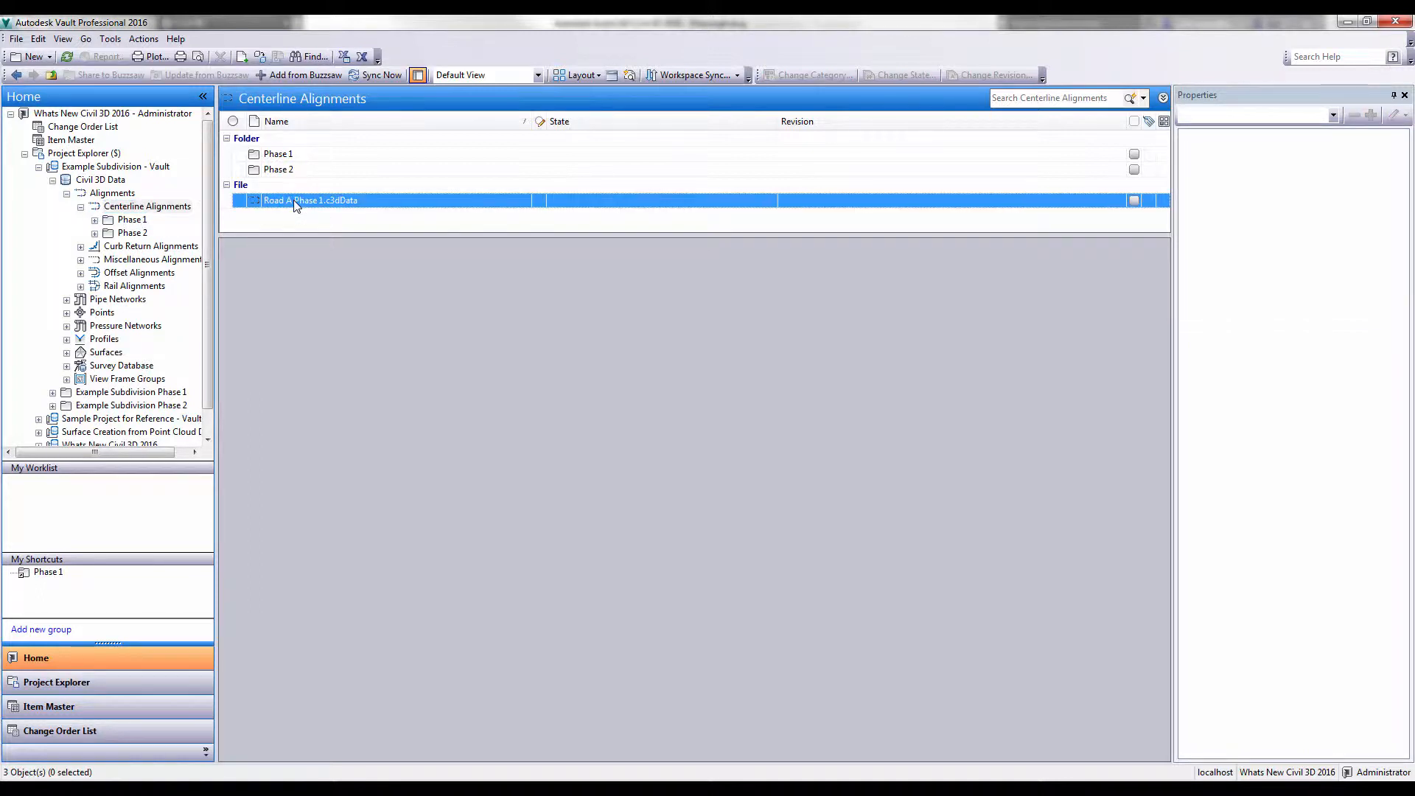
{"action": "left_click_drag", "start_coordinate": [293, 201], "coordinate": [292, 157]}
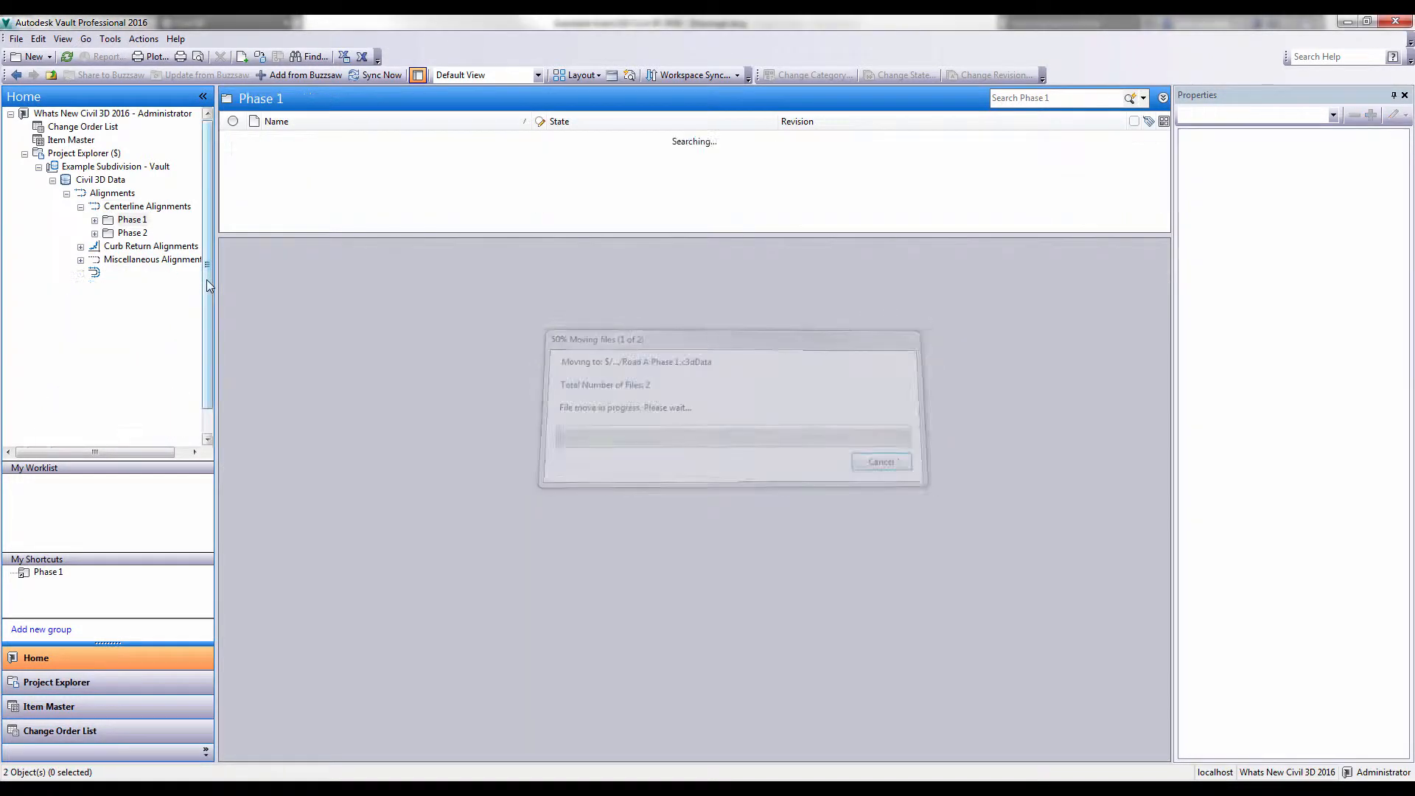
{"action": "left_click", "coordinate": [156, 208]}
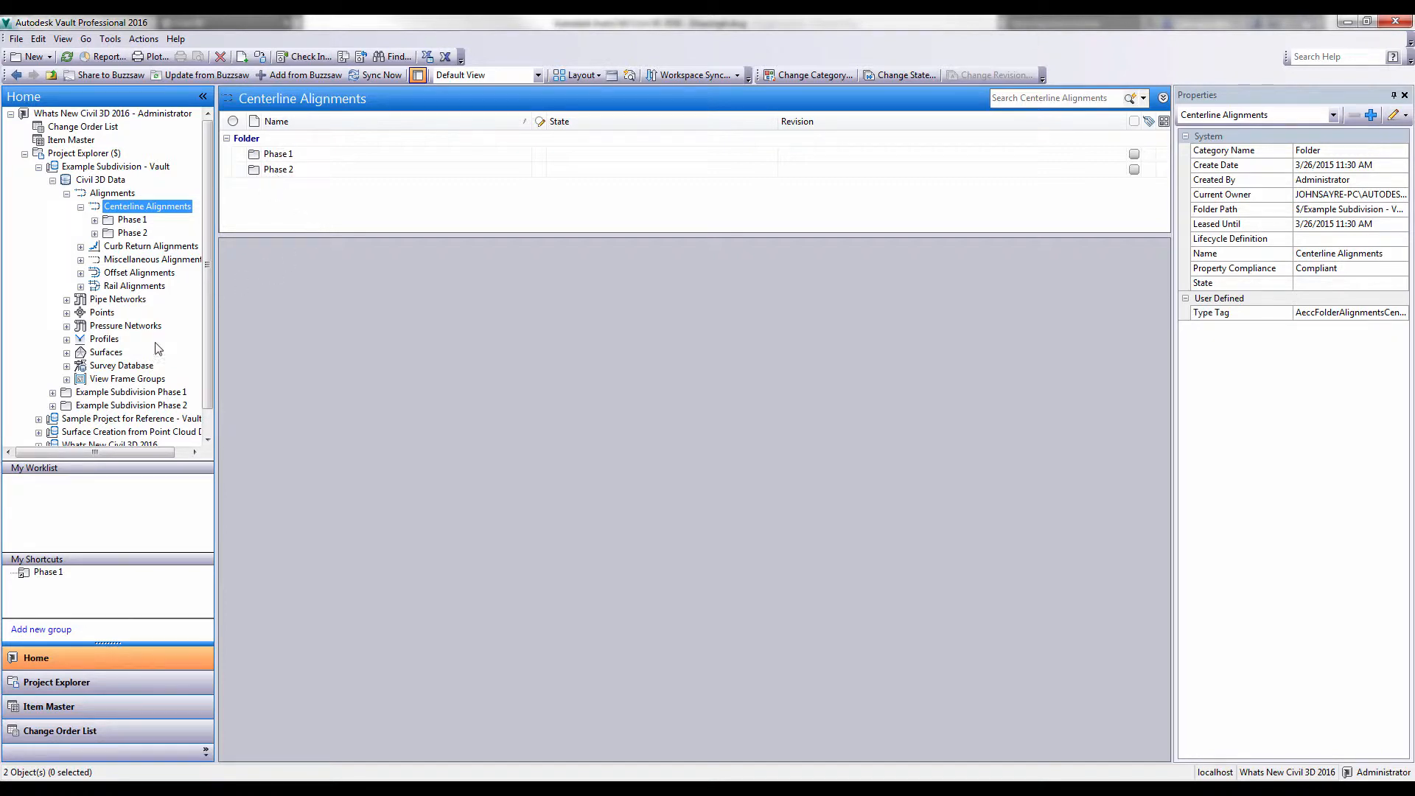
Switch back to Civil 3D, refresh the Example Subdivision - Vault project, and expand the Phase 1 folder under Centerline Alignments
{"action": "left_click", "coordinate": [458, 788]}
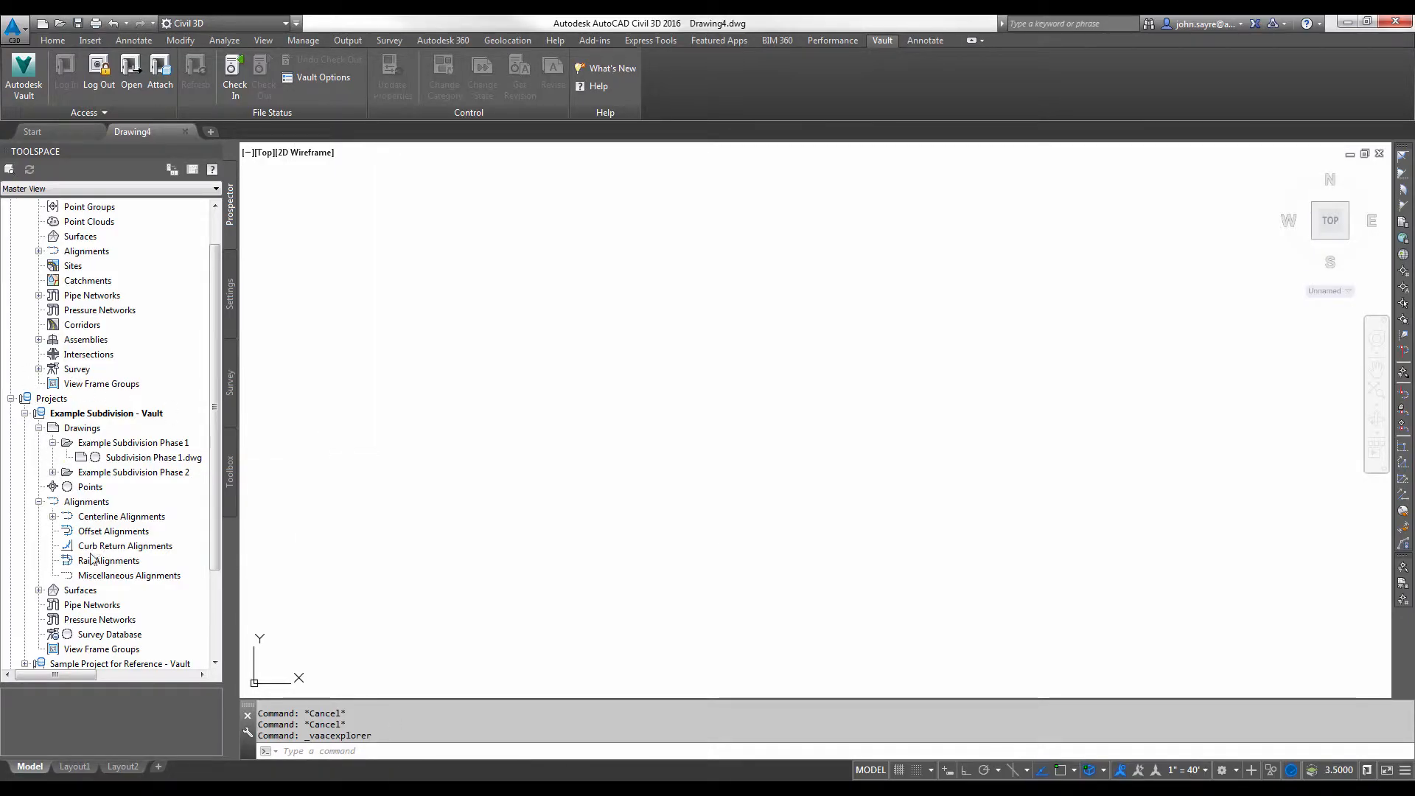
{"action": "left_click", "coordinate": [53, 516]}
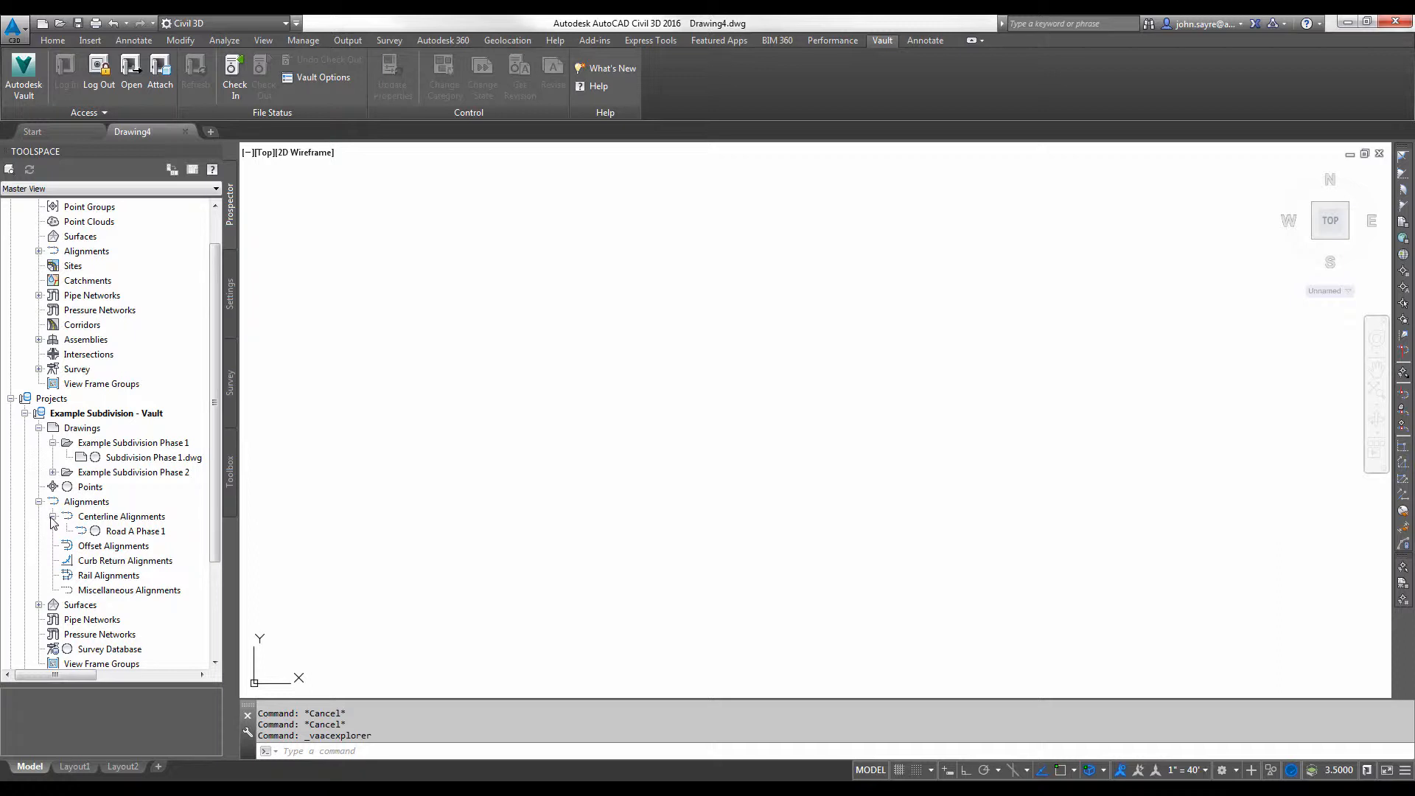
{"action": "left_click", "coordinate": [84, 415]}
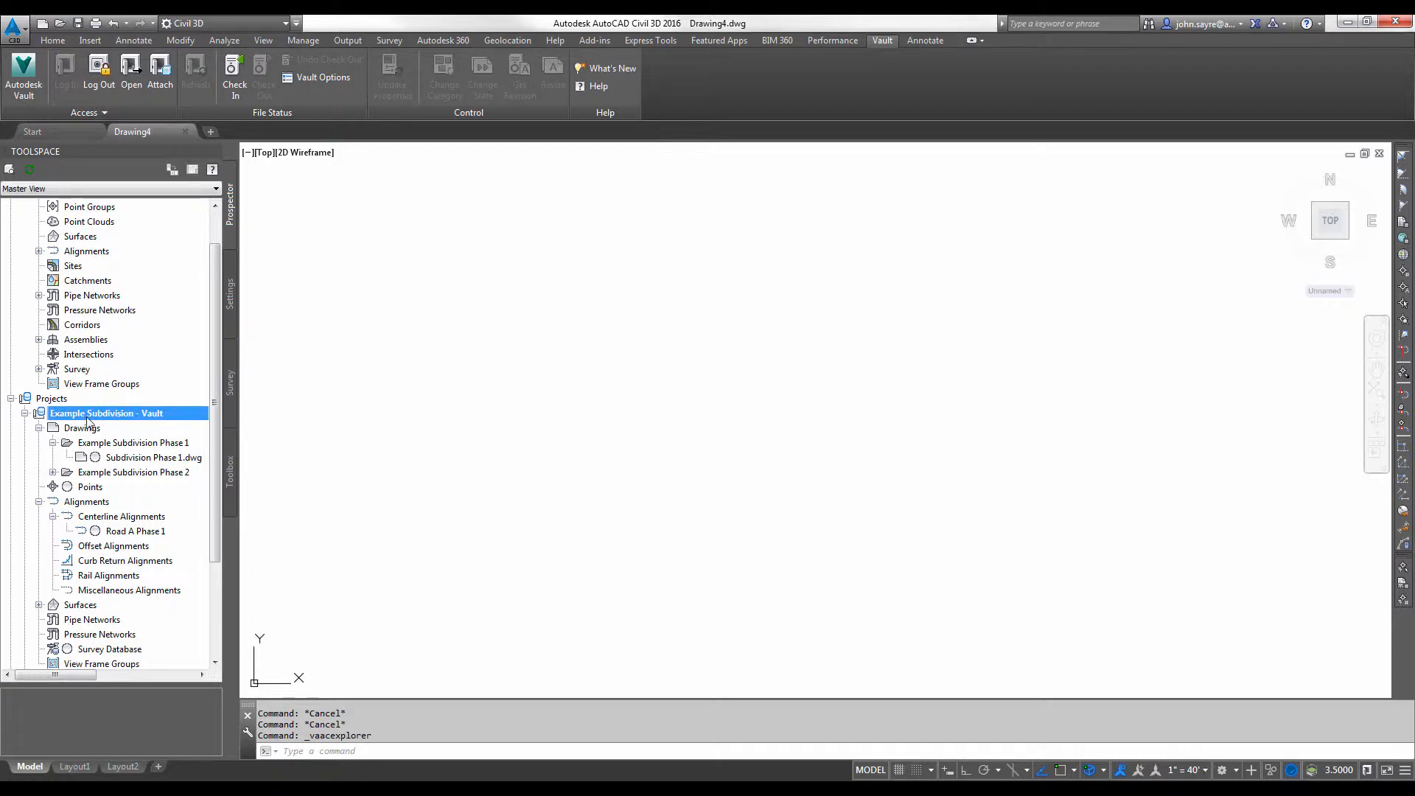
{"action": "left_click", "coordinate": [30, 171]}
{"action": "left_click", "coordinate": [66, 532]}
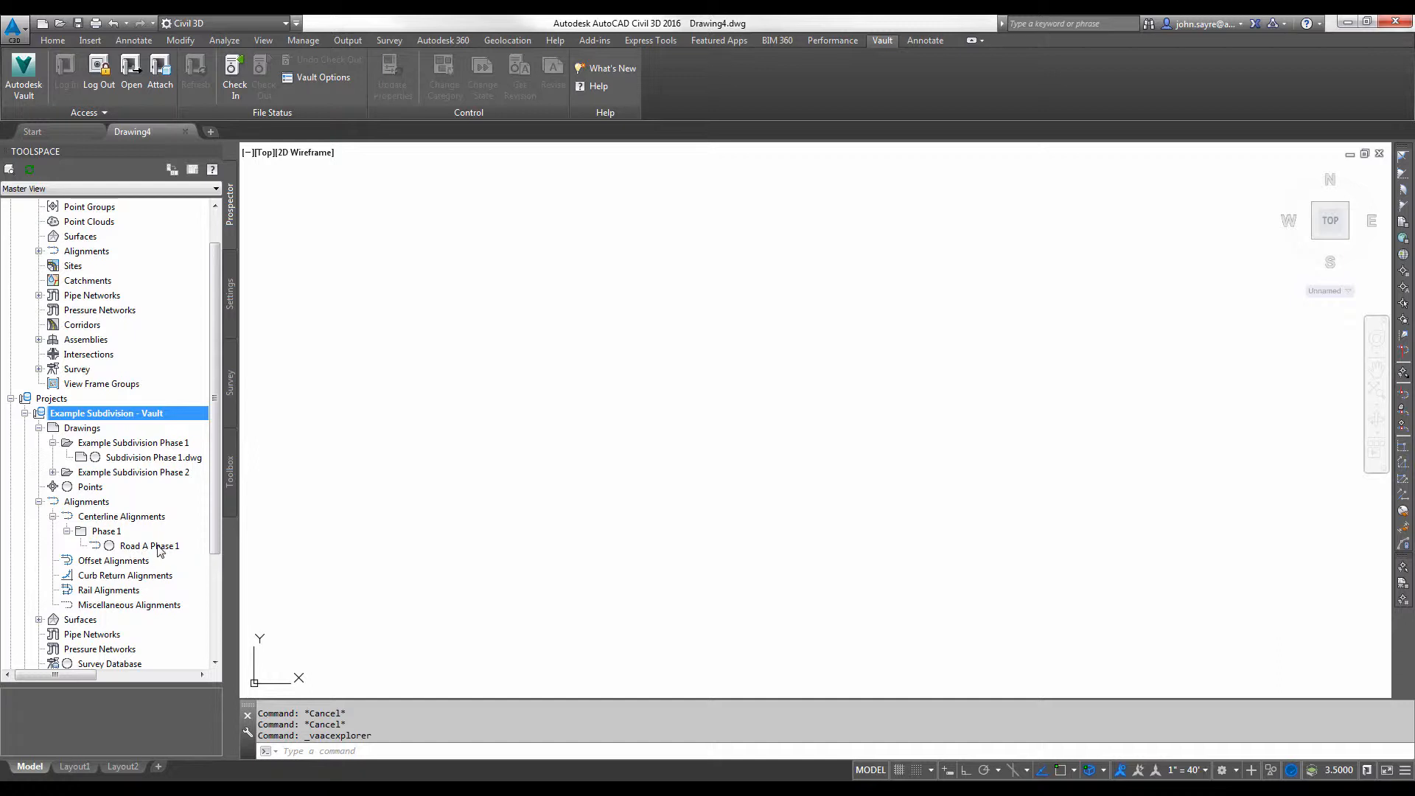
Collapse the Example Subdivision Phase 1 folder, then check out the latest version of Subdivision Phase 2.dwg from the Example Subdivision Phase 2 folder
{"action": "left_click", "coordinate": [52, 442]}
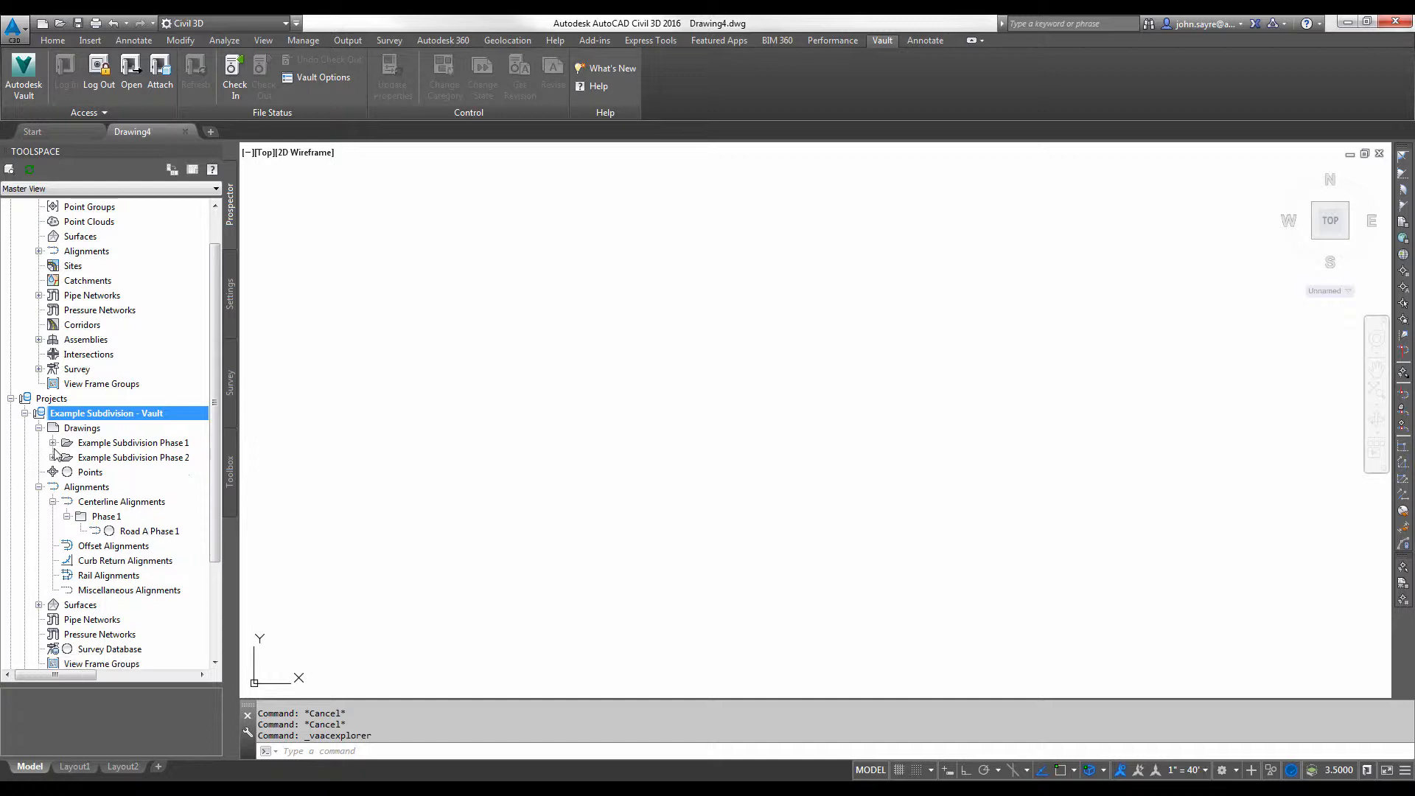
{"action": "left_click", "coordinate": [67, 458]}
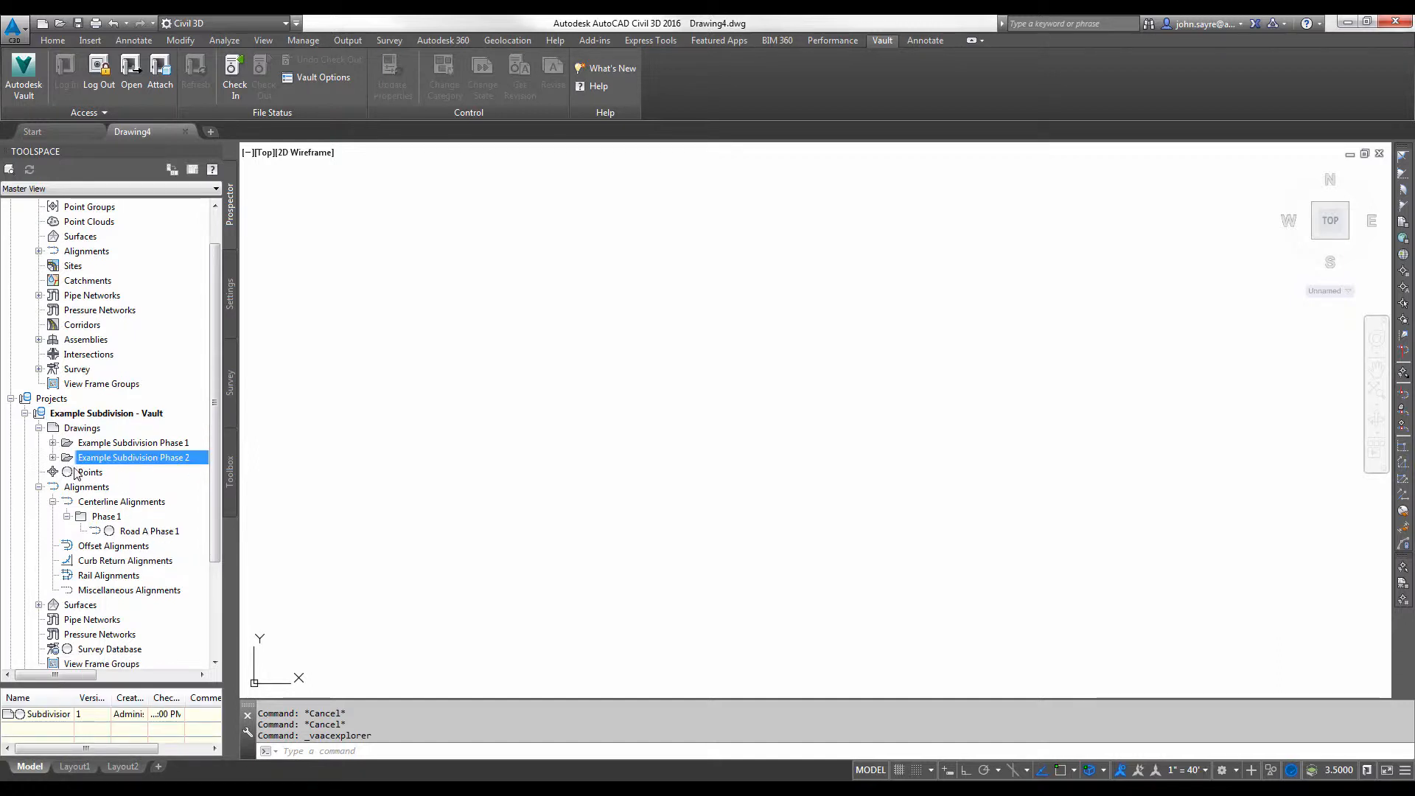
{"action": "left_click", "coordinate": [53, 457]}
{"action": "left_click", "coordinate": [121, 473]}
{"action": "right_click", "coordinate": [140, 473]}
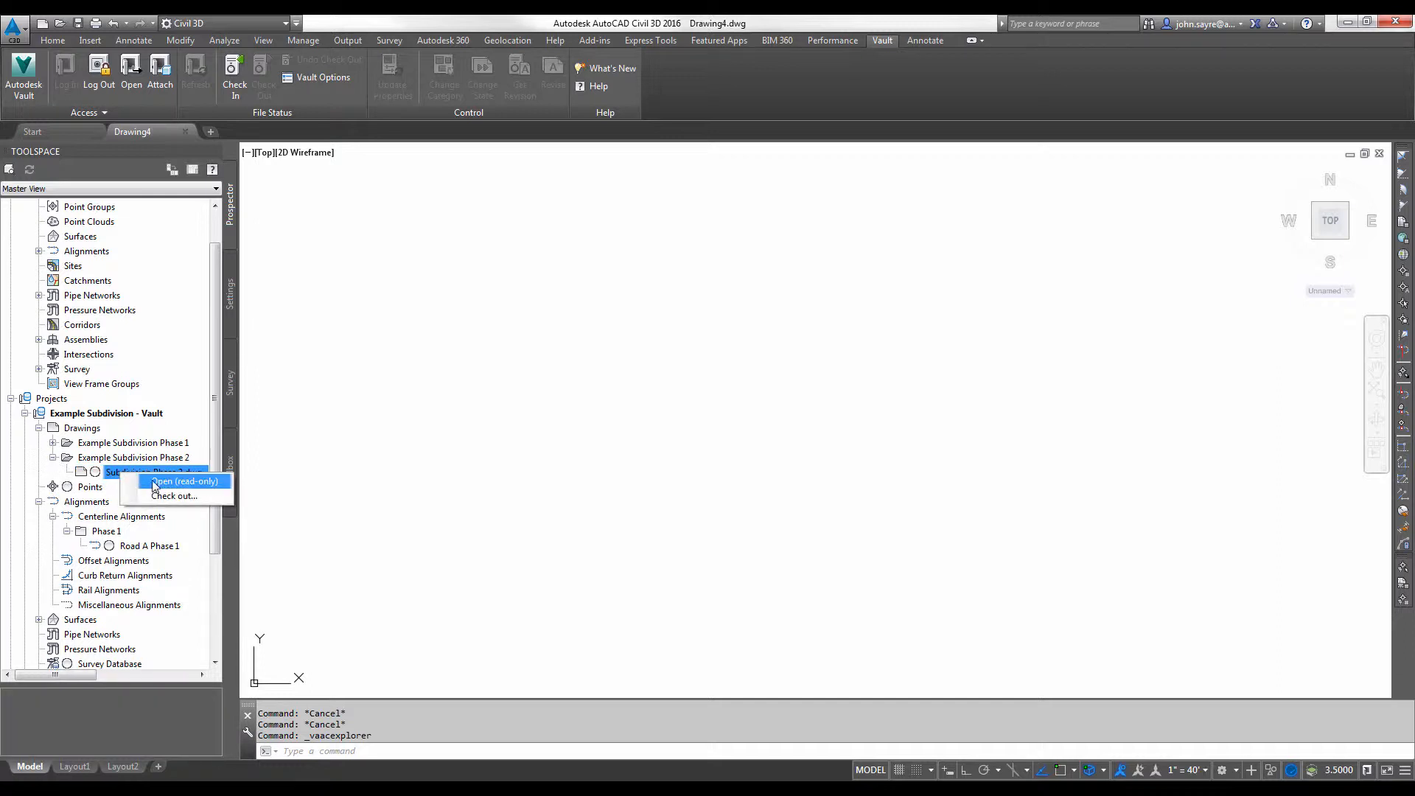
{"action": "left_click", "coordinate": [177, 489]}
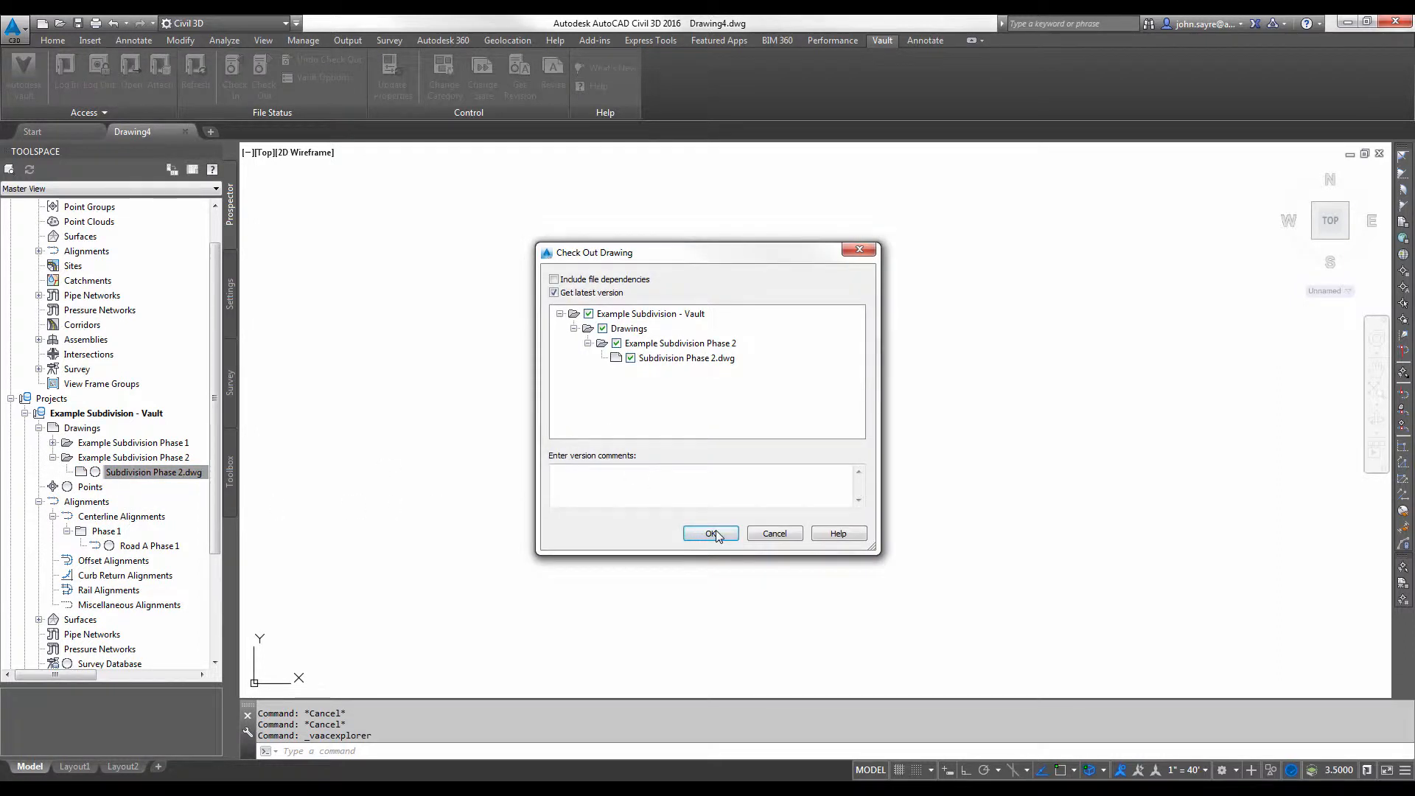
{"action": "key", "text": "Return"}
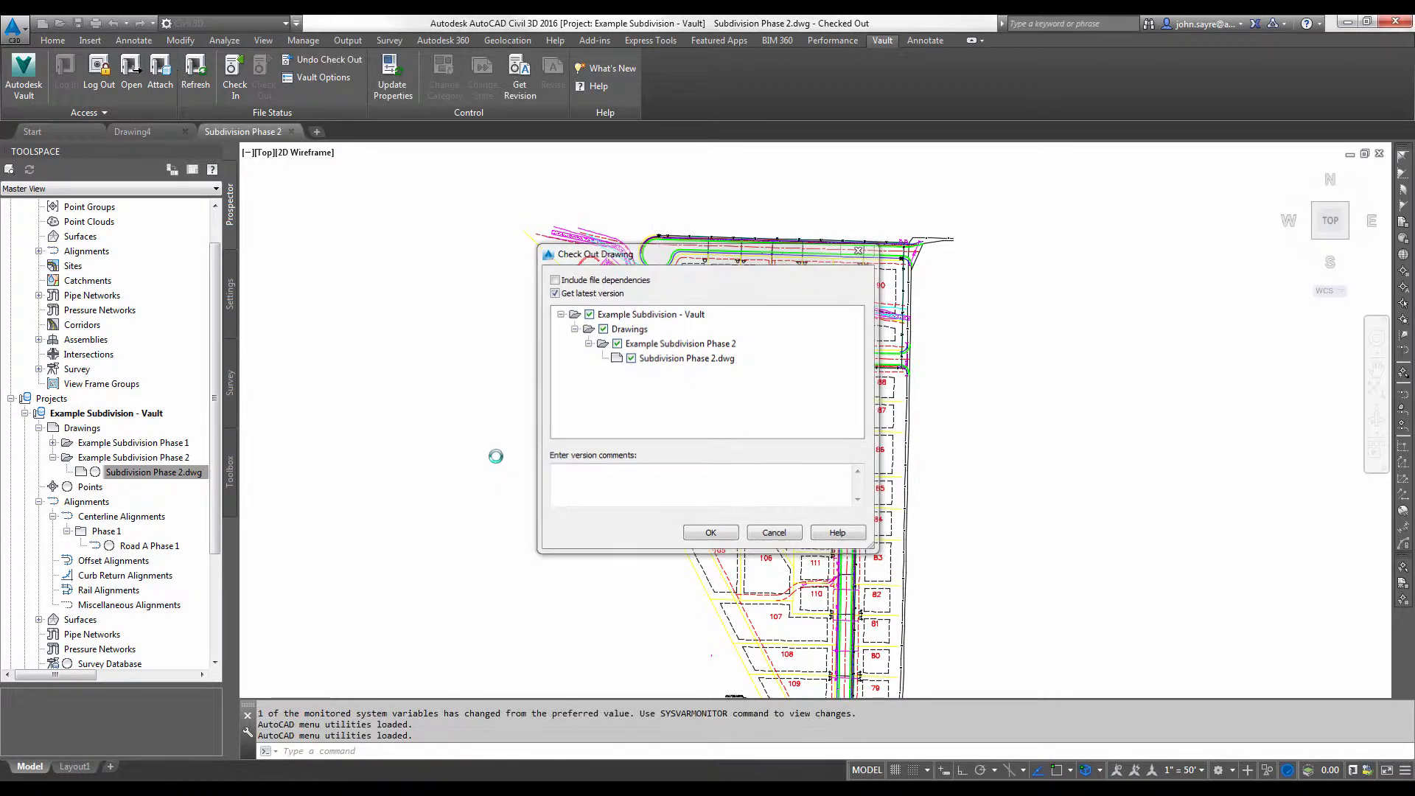
Create a centerline alignment named Road A Phase 2 from the road centerline beside lots 79 to 81, with the Major and Minor only label set
{"action": "scroll", "coordinate": [720, 546], "scroll_direction": "up", "scroll_amount": 3}
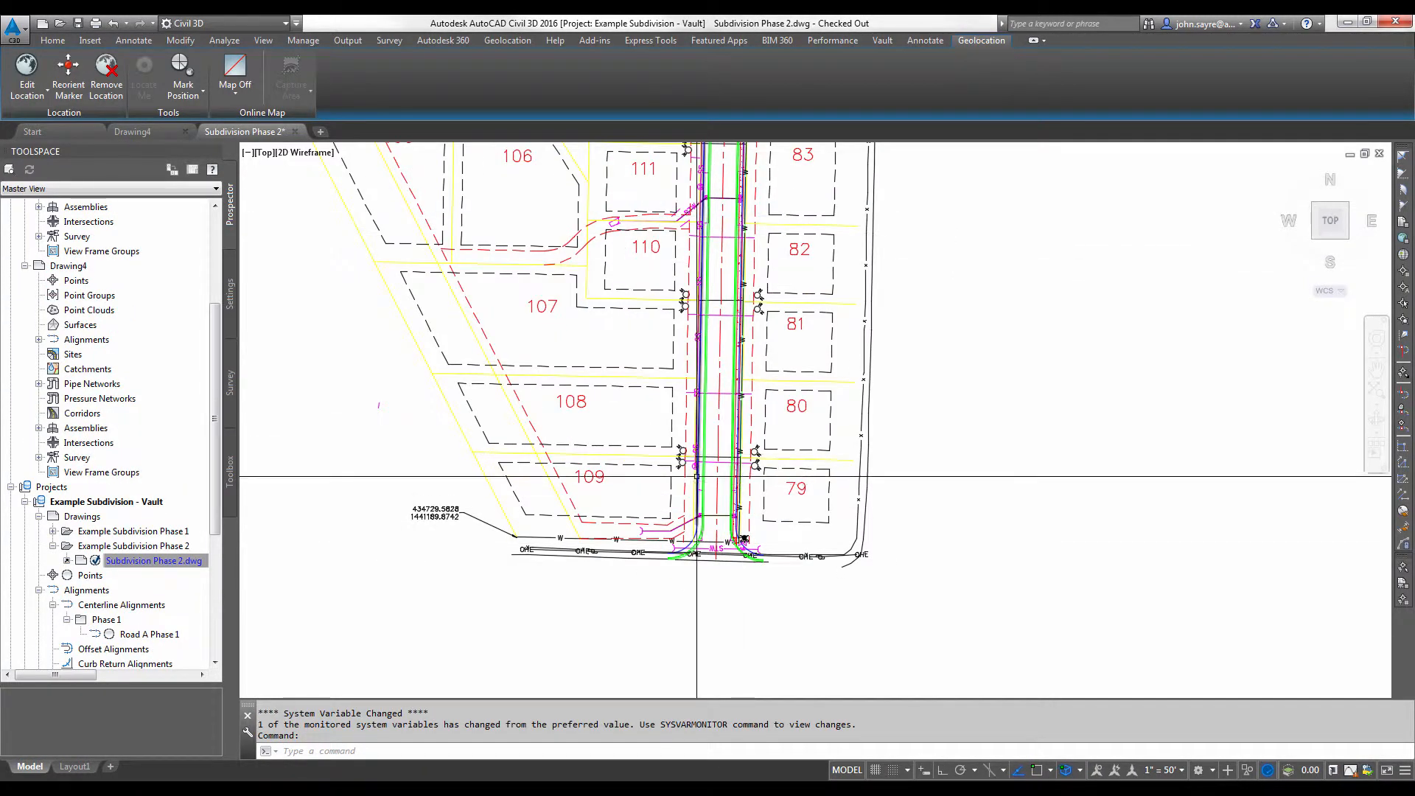
{"action": "scroll", "coordinate": [634, 518], "scroll_direction": "down", "scroll_amount": 3}
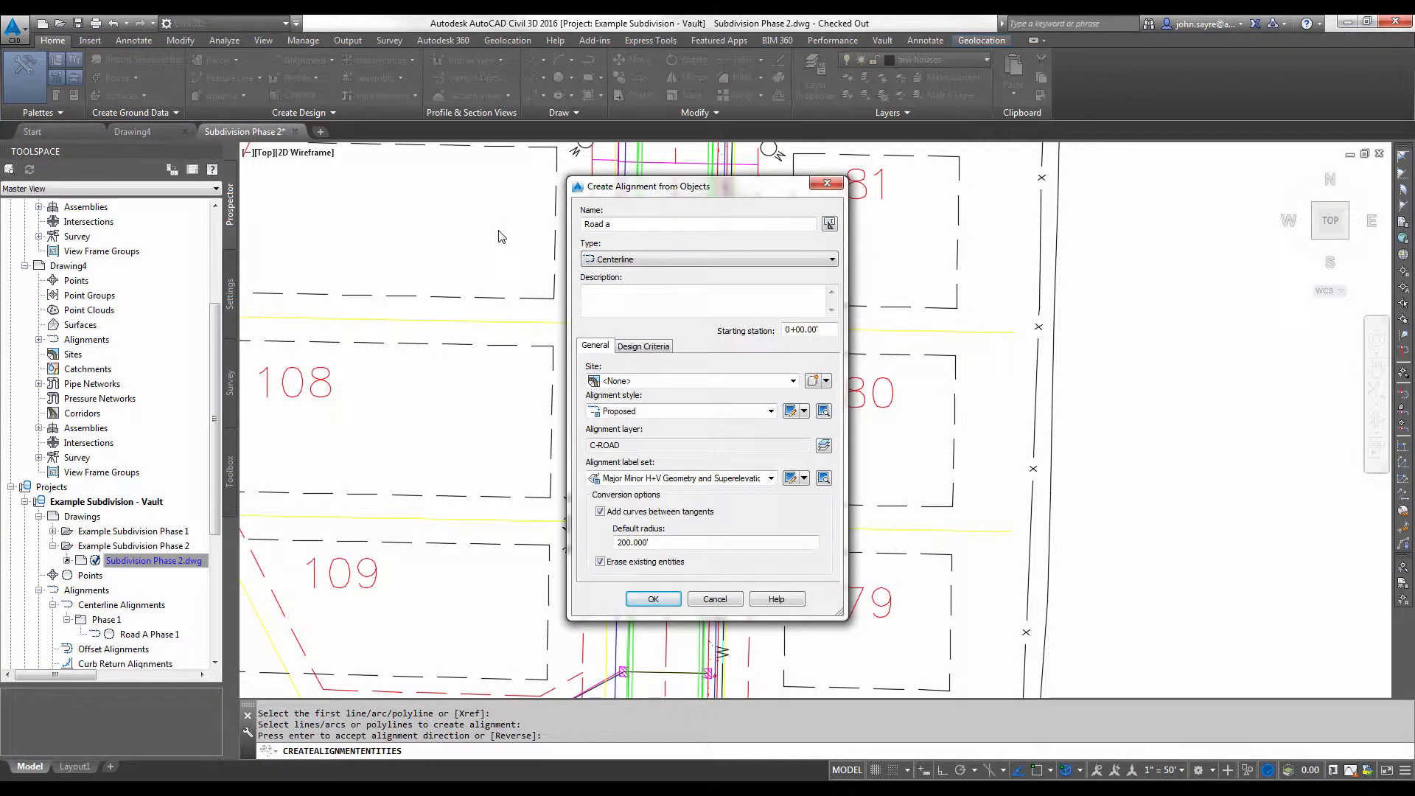
{"action": "key", "text": "BackSpace"}
{"action": "type", "text": "A Phase 2"}
{"action": "left_click", "coordinate": [685, 478]}
{"action": "left_click", "coordinate": [603, 516]}
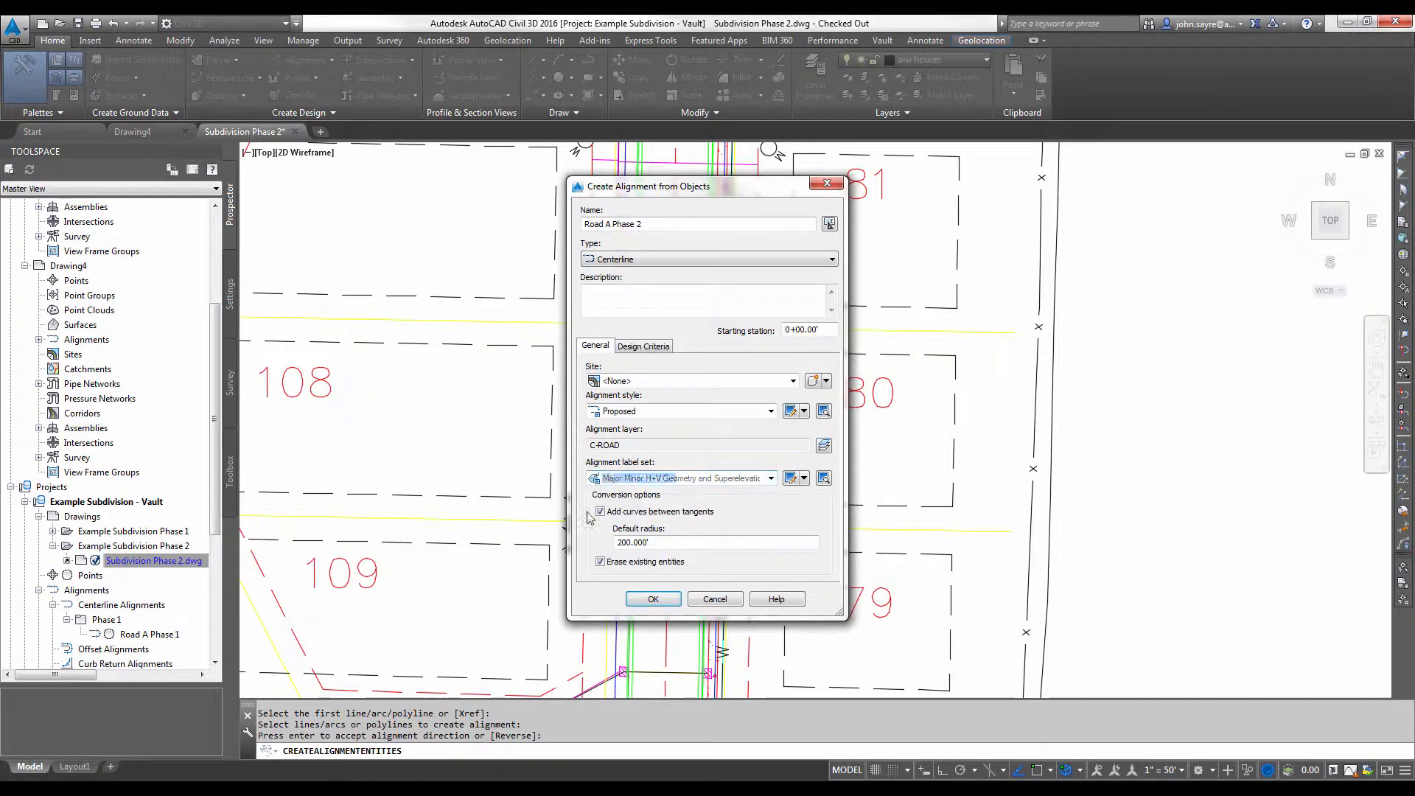
{"action": "left_click", "coordinate": [603, 512]}
{"action": "left_click", "coordinate": [601, 562]}
{"action": "left_click", "coordinate": [769, 481]}
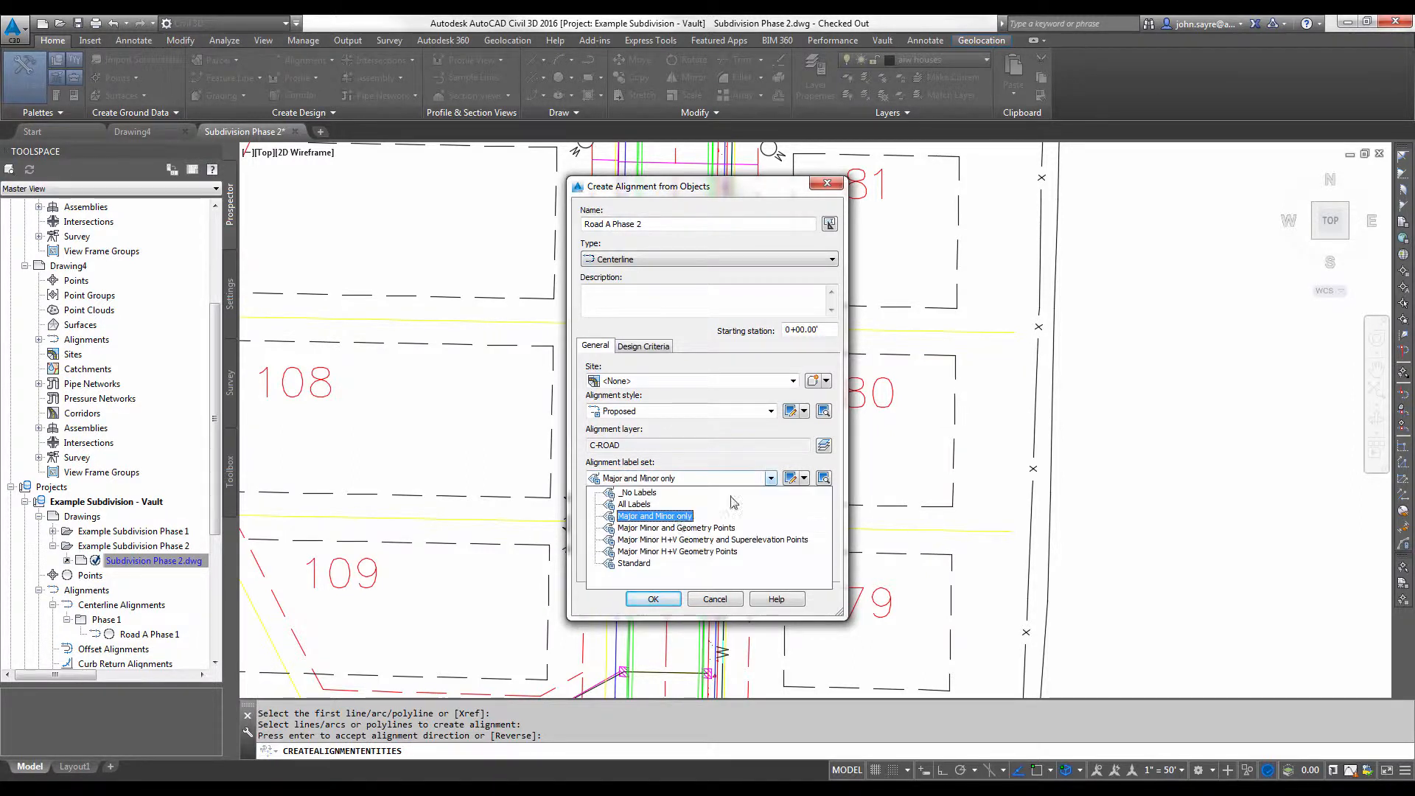
{"action": "left_click", "coordinate": [672, 528]}
{"action": "left_click", "coordinate": [653, 598]}
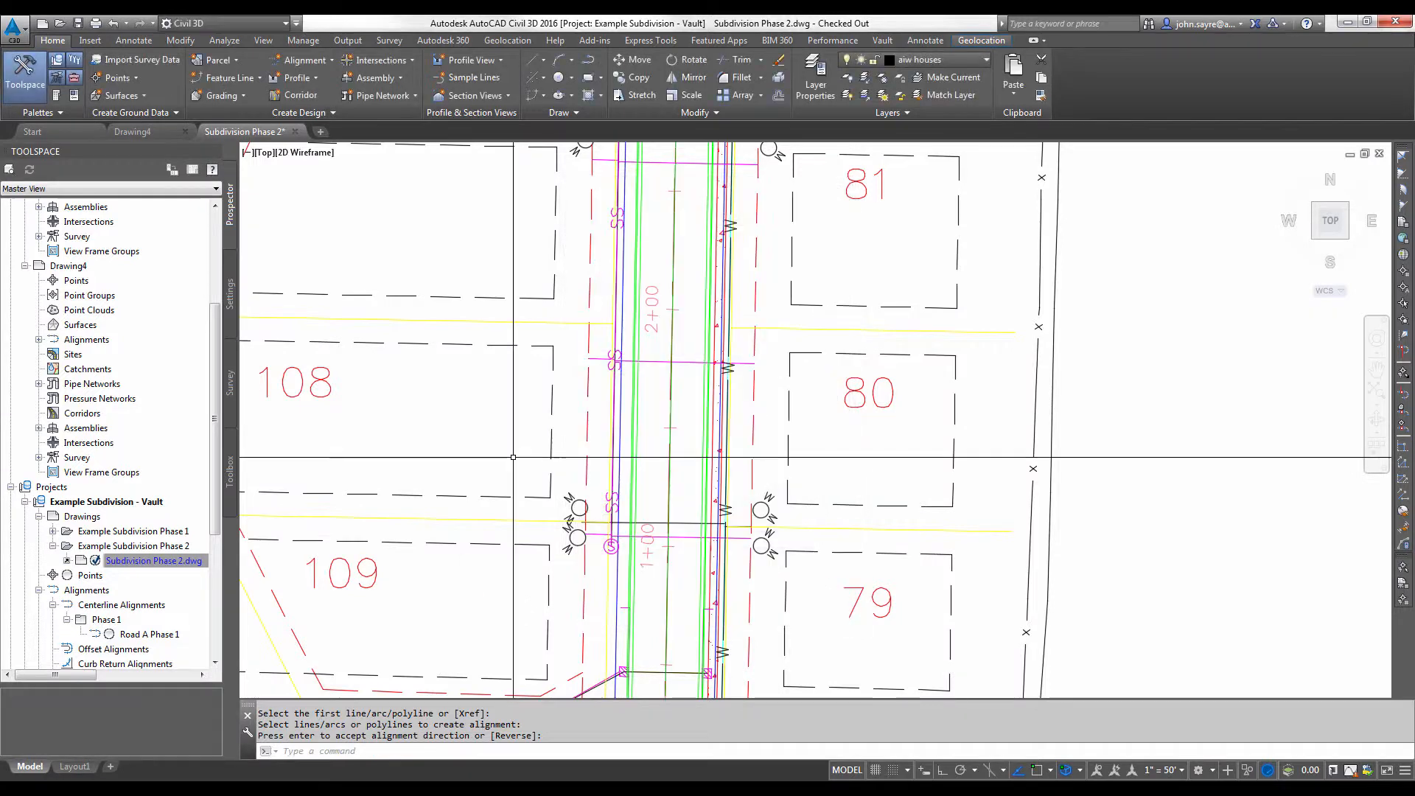
Check Subdivision Phase 2.dwg in to the Vault project and share its Road A Phase 2 centerline alignment
{"action": "scroll", "coordinate": [529, 463], "scroll_direction": "down", "scroll_amount": 5}
{"action": "middle_click_drag", "start_coordinate": [529, 463], "coordinate": [663, 579]}
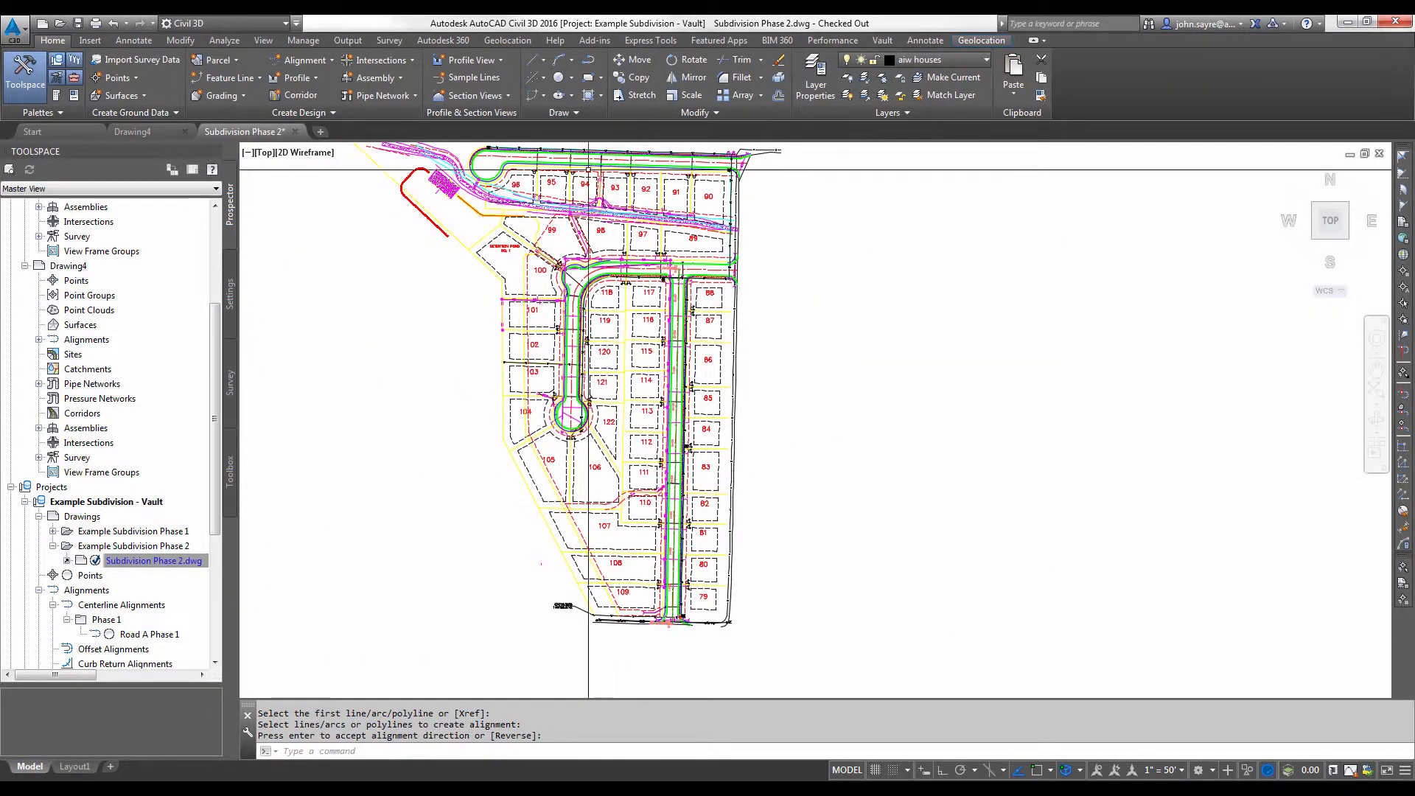
{"action": "left_click", "coordinate": [885, 42]}
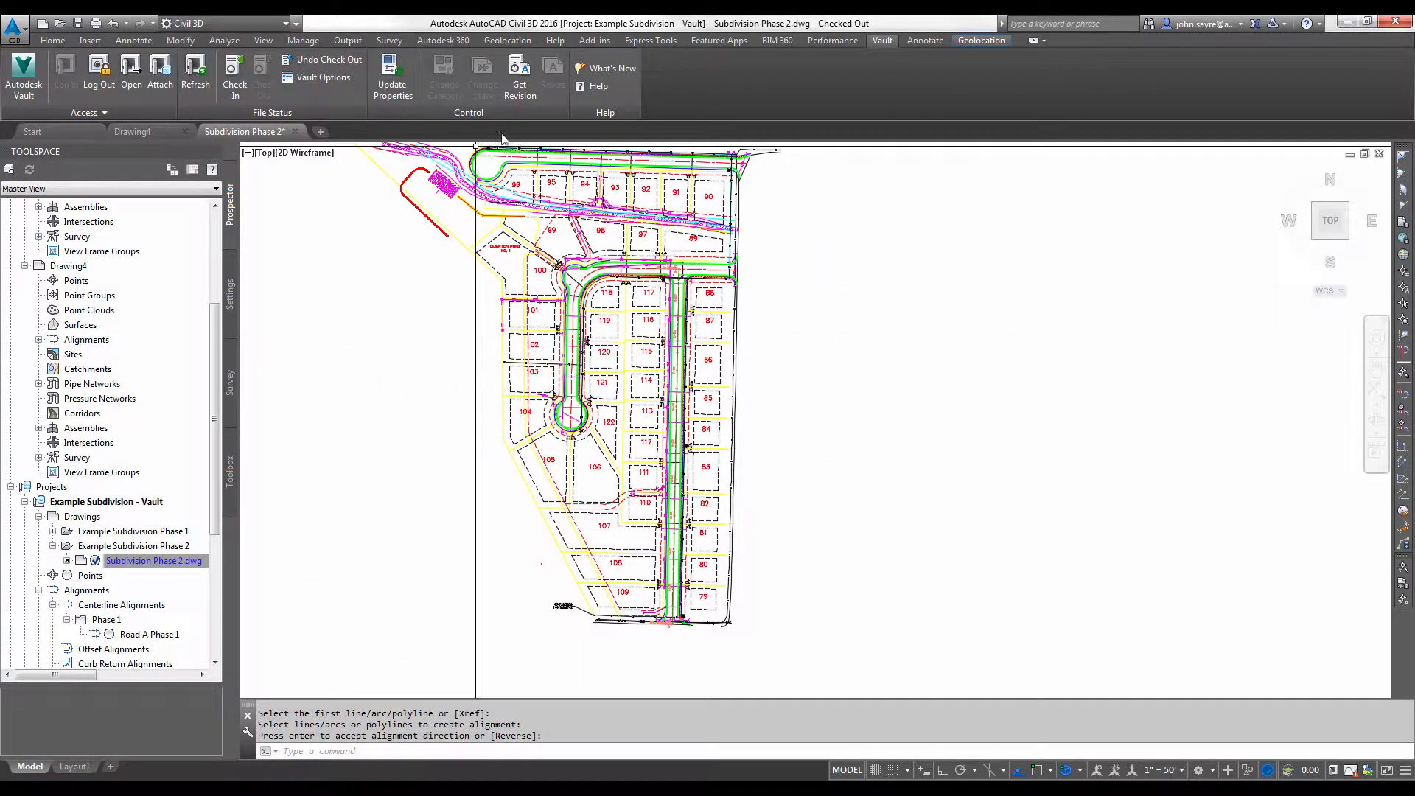
{"action": "left_click", "coordinate": [234, 74]}
{"action": "left_click", "coordinate": [725, 561]}
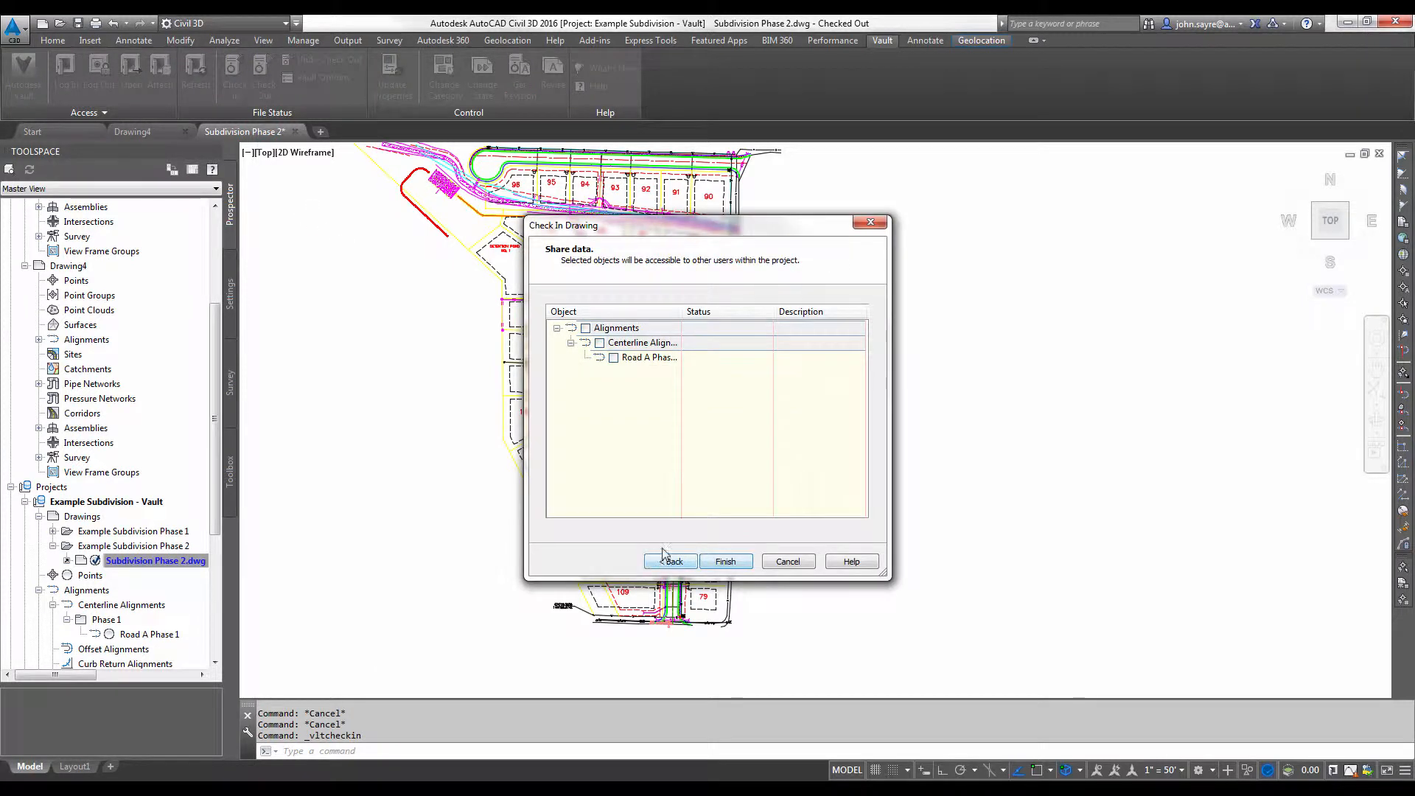
{"action": "left_click", "coordinate": [585, 328]}
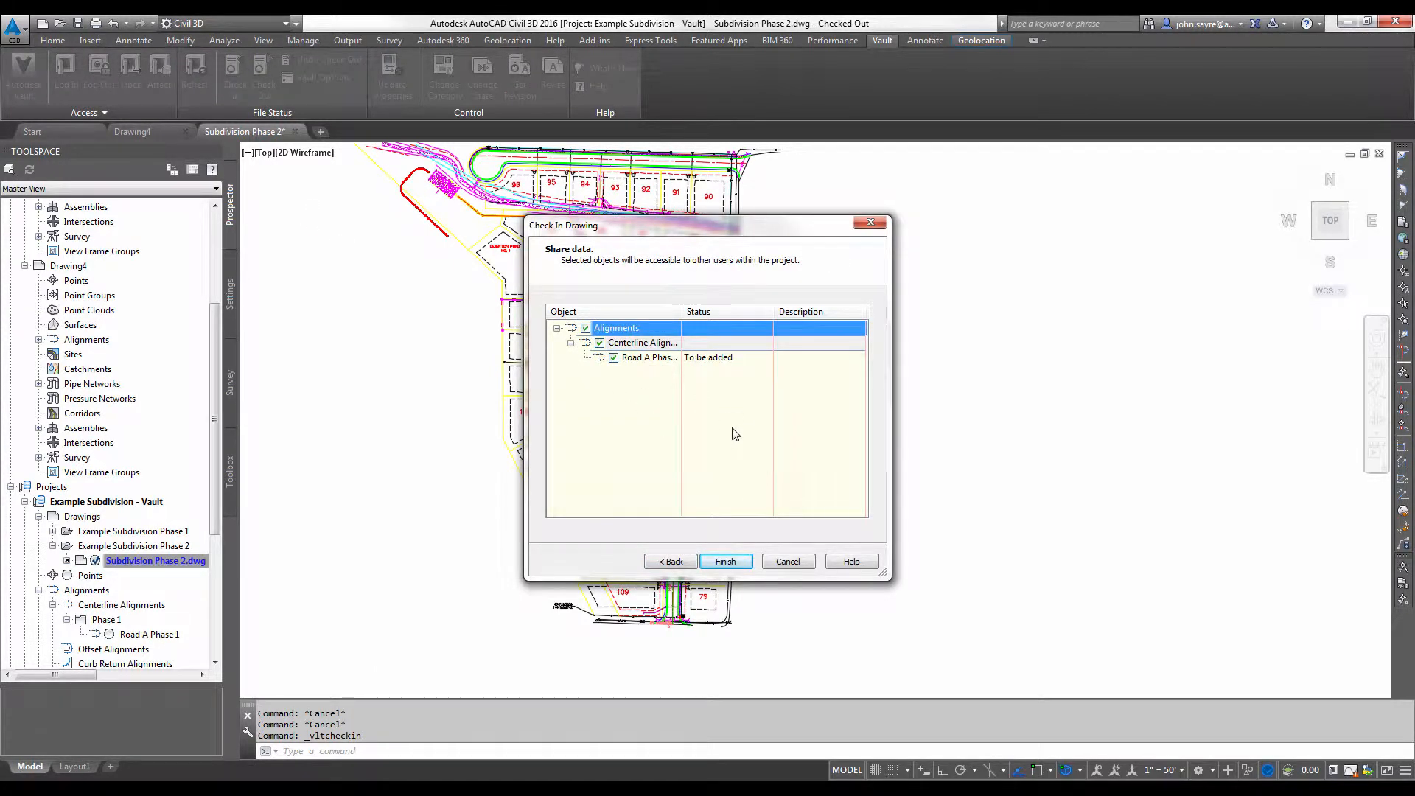
{"action": "left_click_drag", "start_coordinate": [682, 311], "coordinate": [750, 311]}
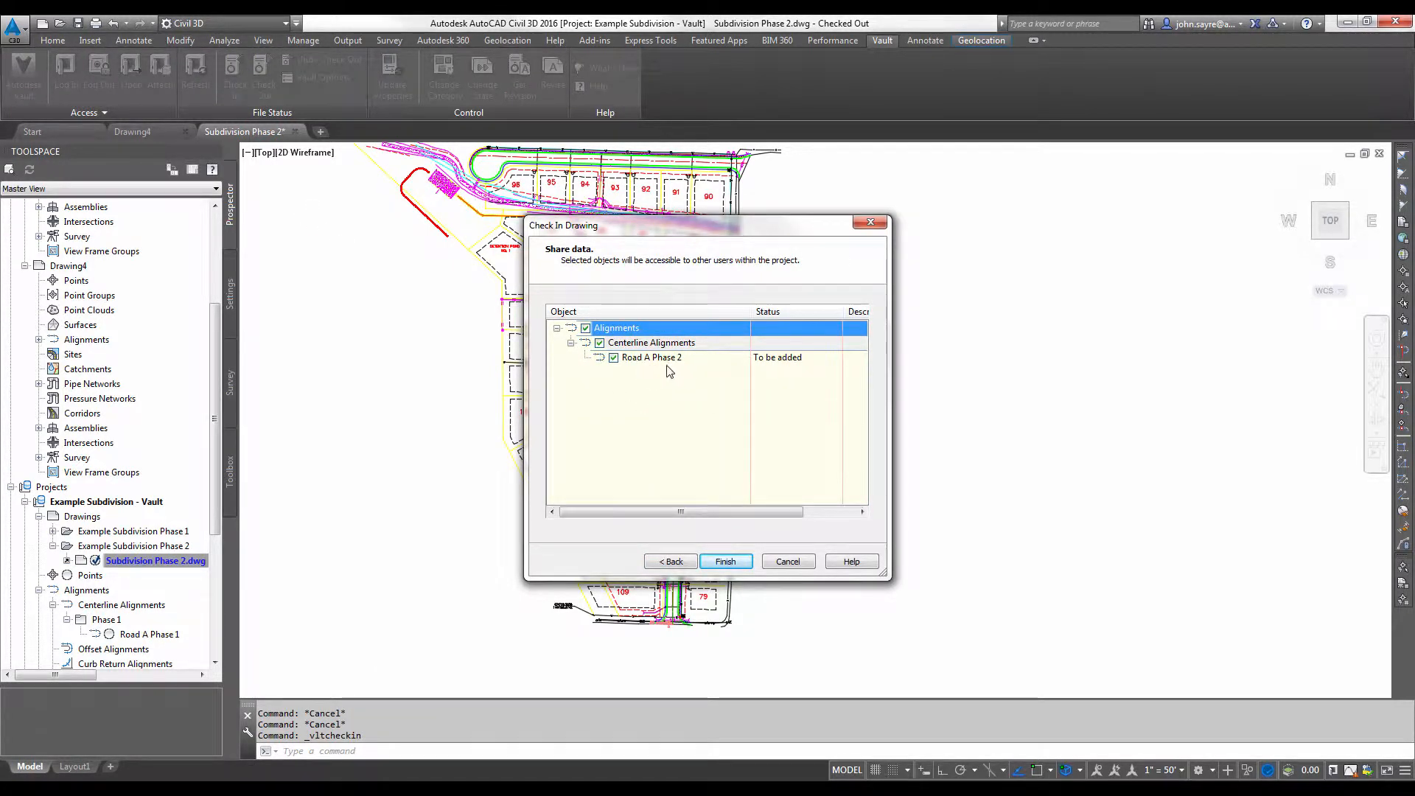
{"action": "left_click", "coordinate": [725, 562]}
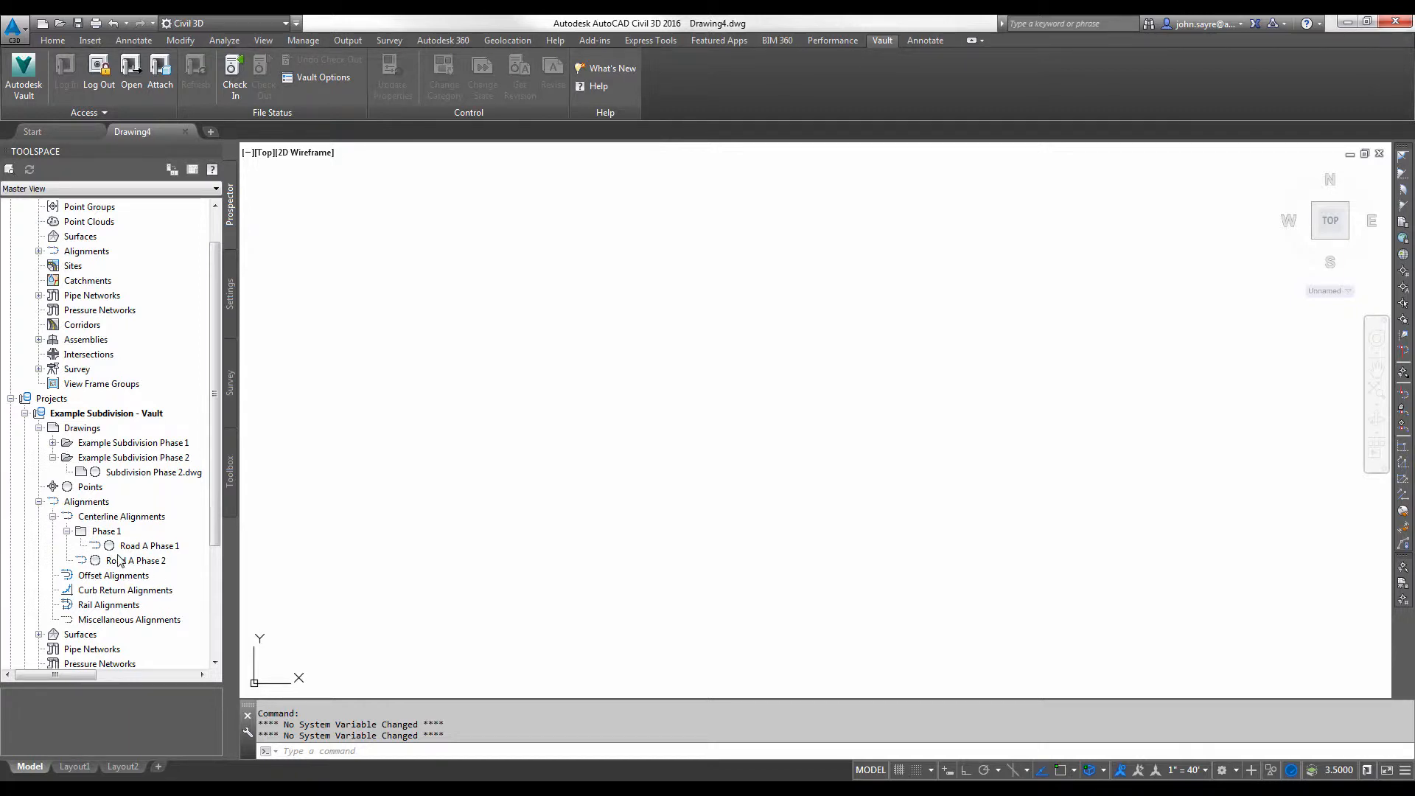
Switch to Autodesk Vault, refresh Centerline Alignments, and move Road A Phase 2.c3dData into the Phase 2 folder
{"action": "left_click", "coordinate": [538, 782]}
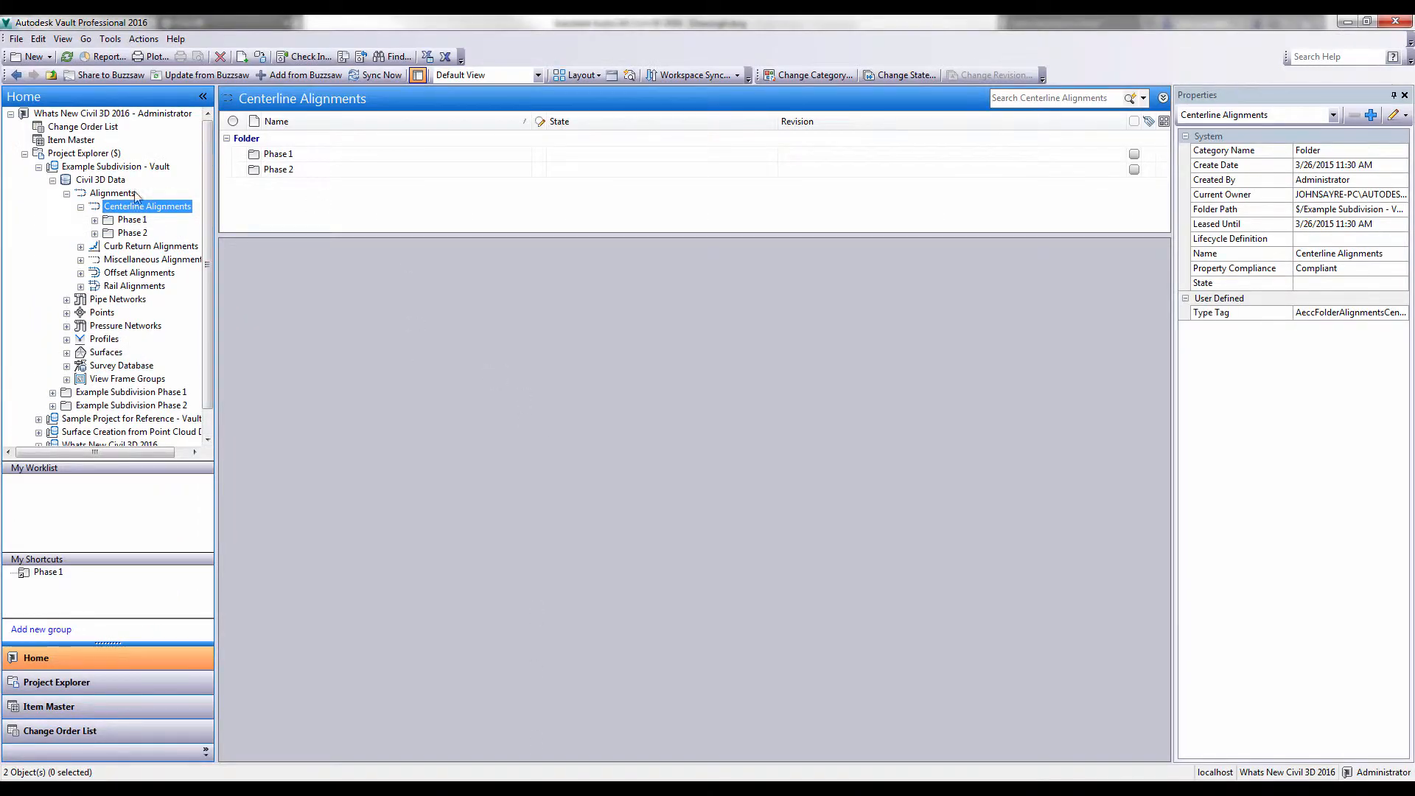
{"action": "left_click", "coordinate": [66, 56]}
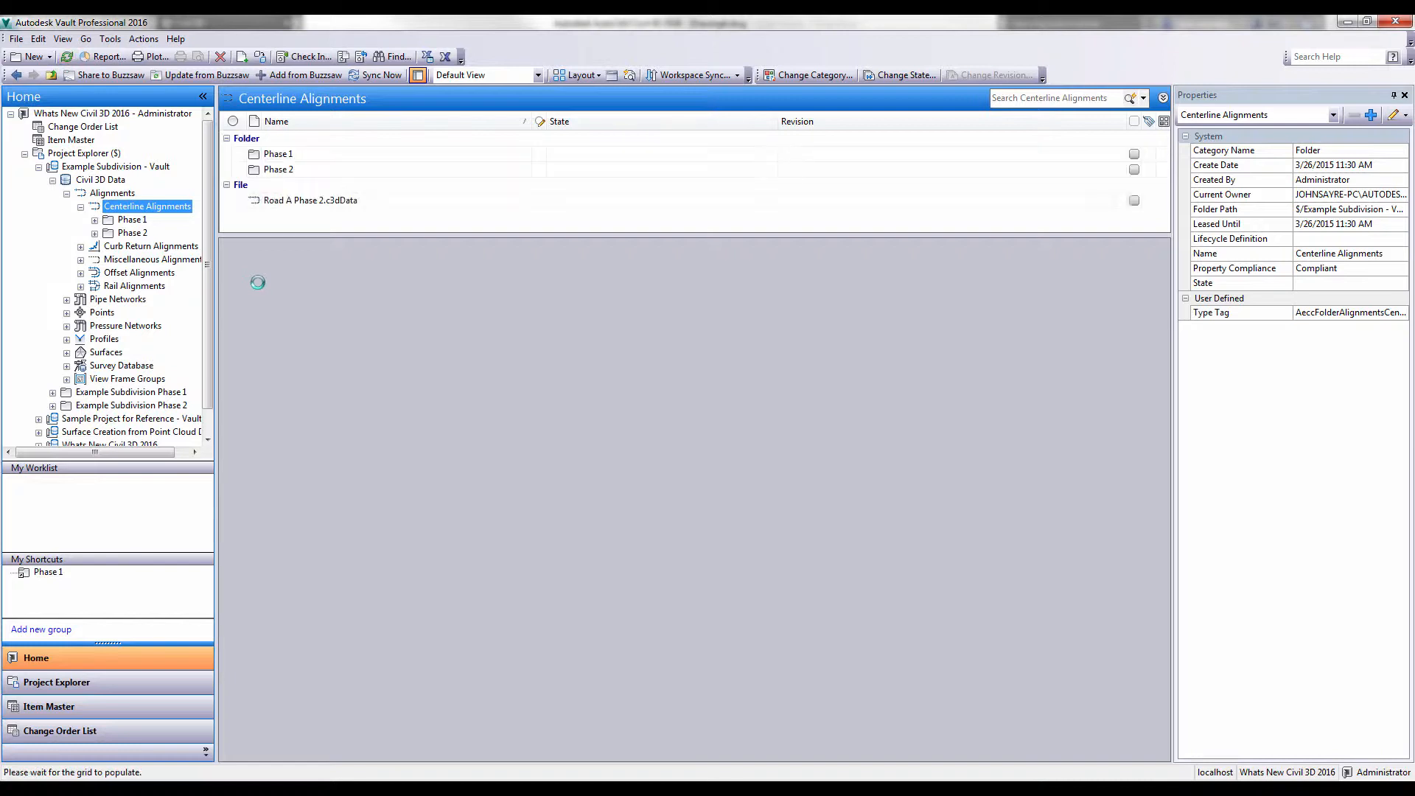
{"action": "left_click", "coordinate": [284, 202]}
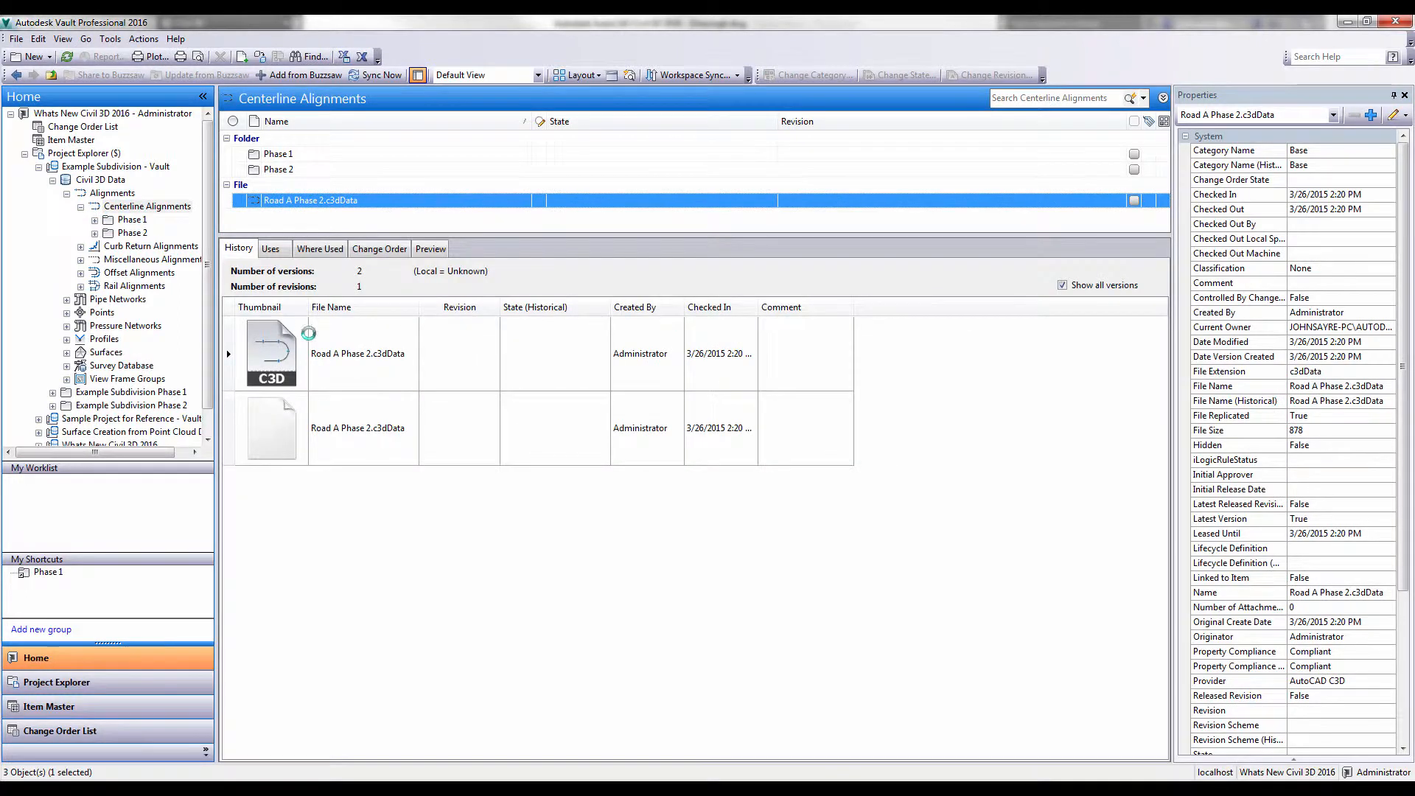
{"action": "double_click", "coordinate": [279, 170]}
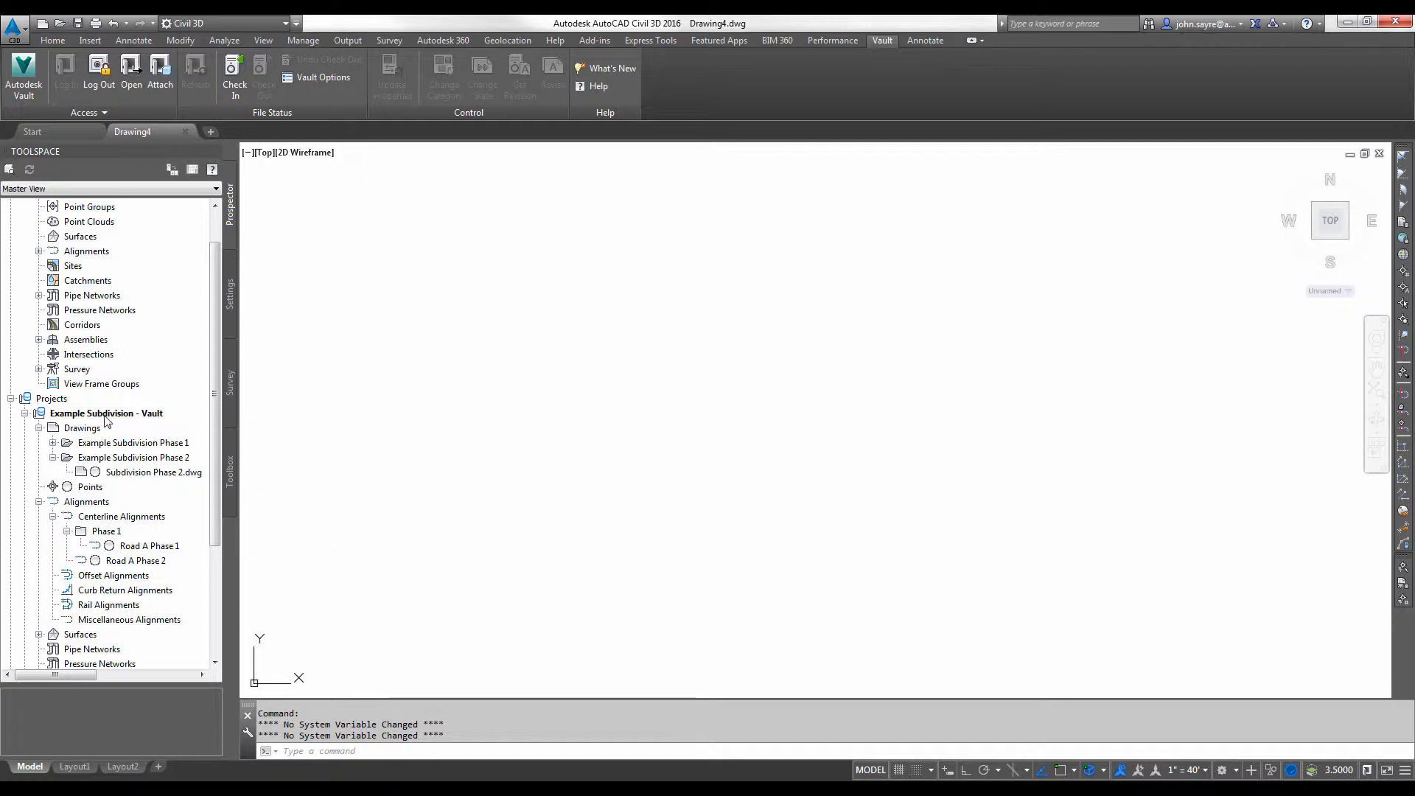
Switch back to Civil 3D, refresh the Example Subdivision - Vault project, and expand the Phase 2 folder under Centerline Alignments
{"action": "left_click", "coordinate": [44, 416]}
{"action": "left_click", "coordinate": [29, 170]}
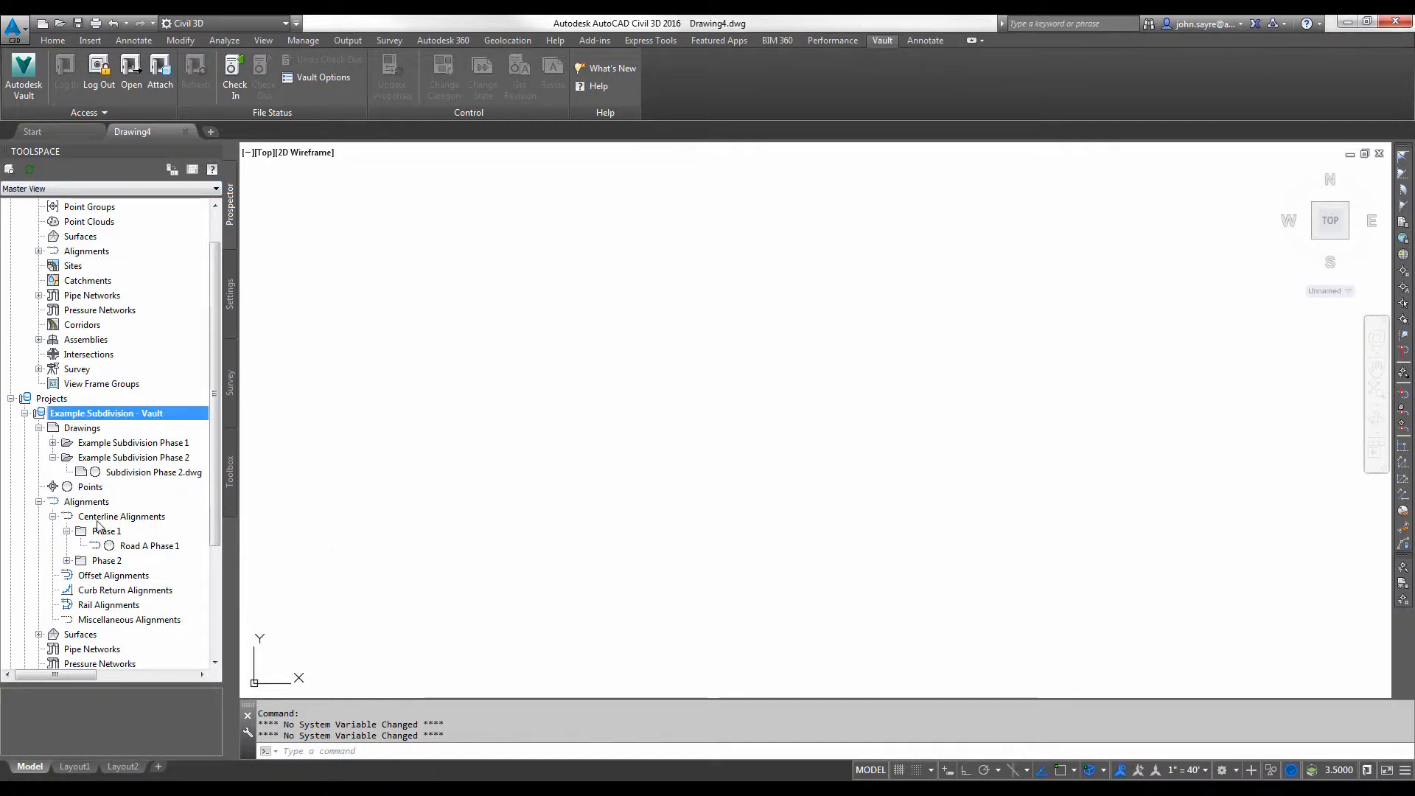
{"action": "left_click", "coordinate": [67, 561]}
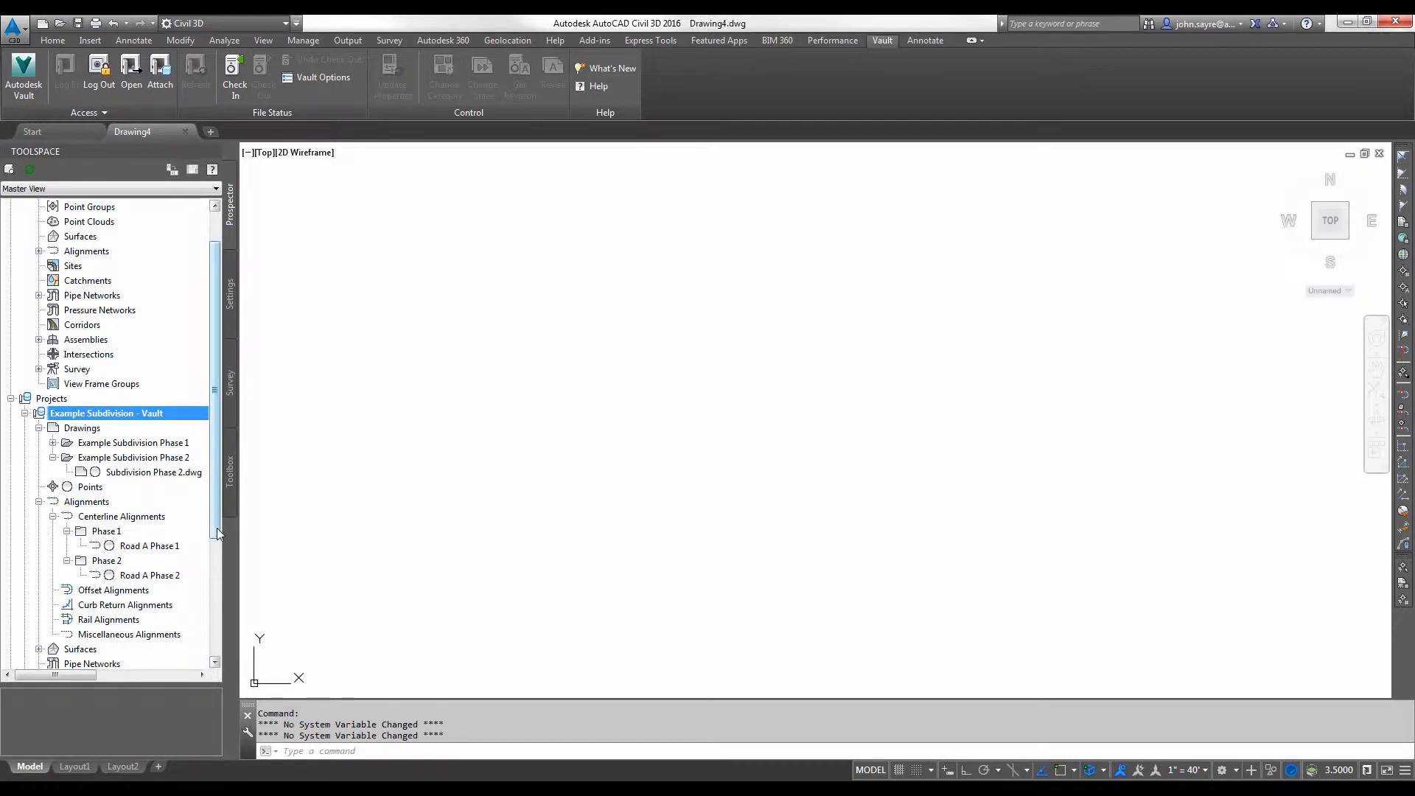
{"action": "left_click_drag", "start_coordinate": [216, 522], "coordinate": [216, 607]}
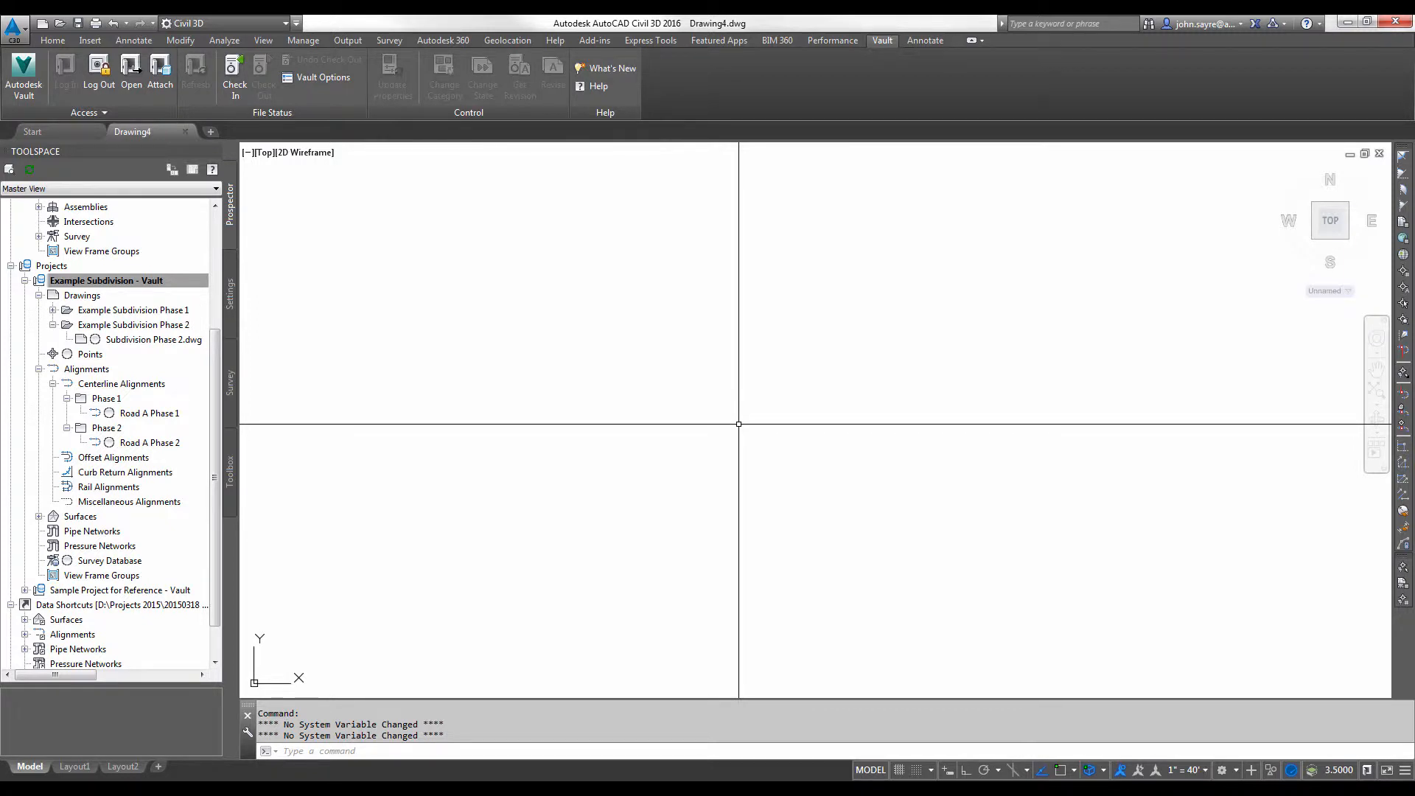
Check out Subdivision Phase 2.dwg again from the Example Subdivision Phase 2 folder of the project
{"action": "left_click", "coordinate": [200, 281]}
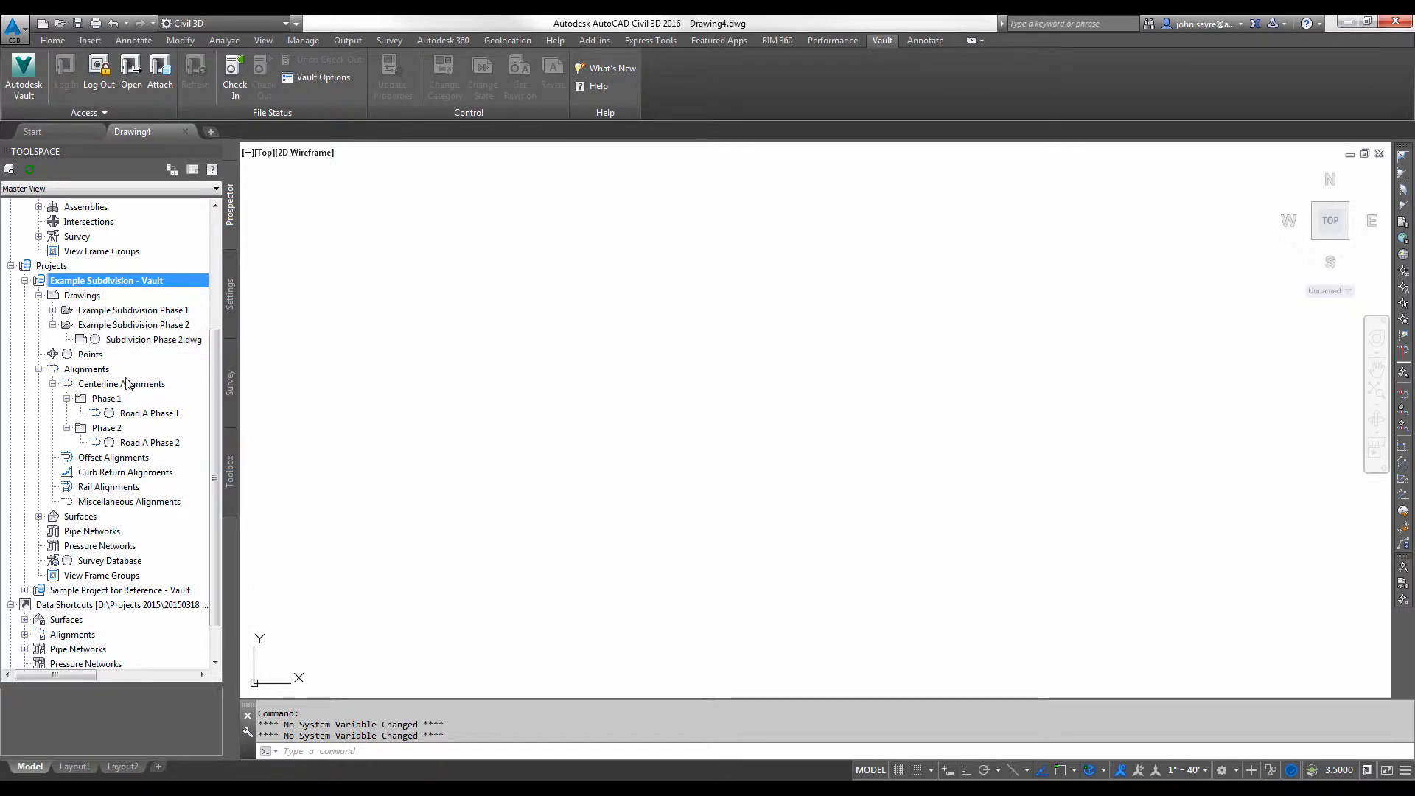
{"action": "left_click", "coordinate": [147, 342]}
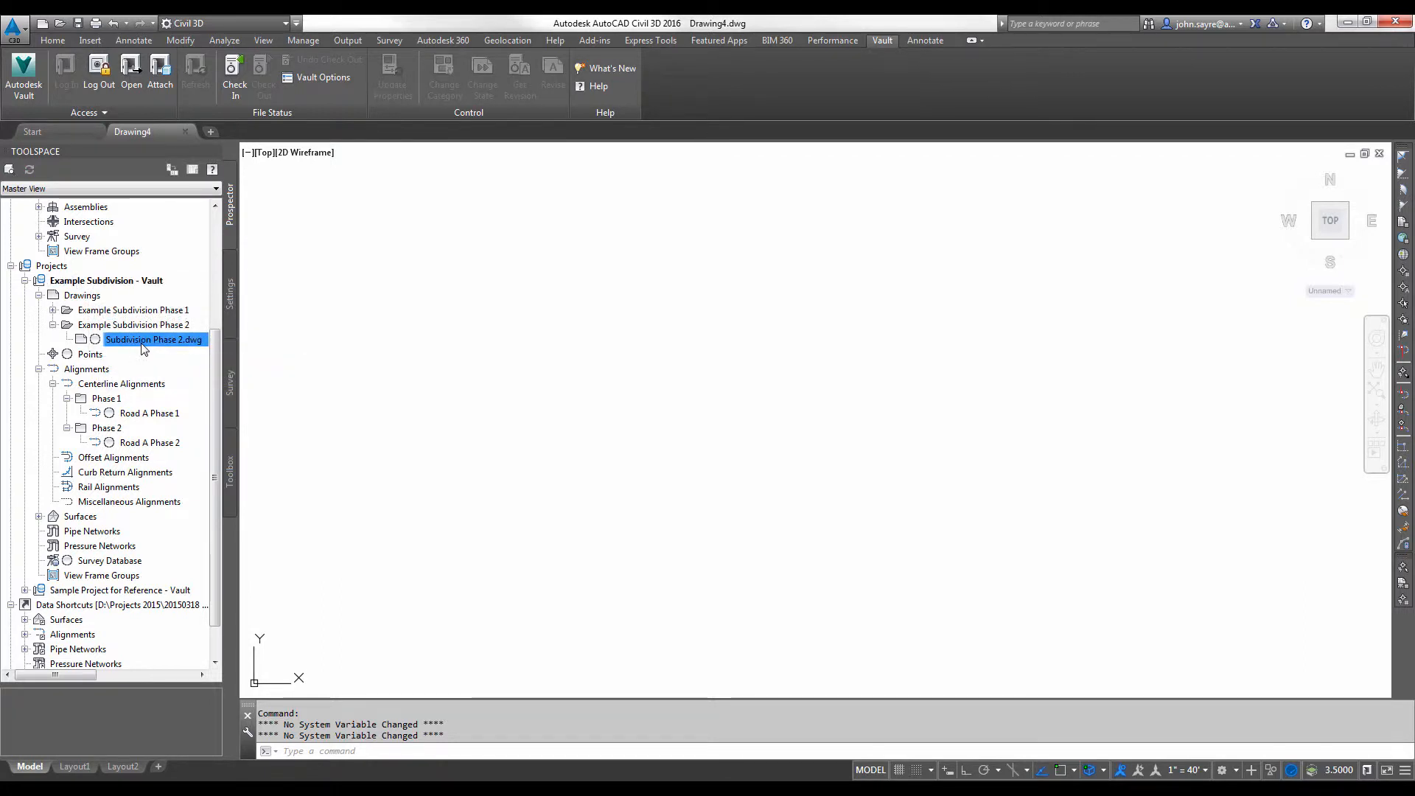
{"action": "right_click", "coordinate": [144, 350]}
{"action": "left_click", "coordinate": [213, 371]}
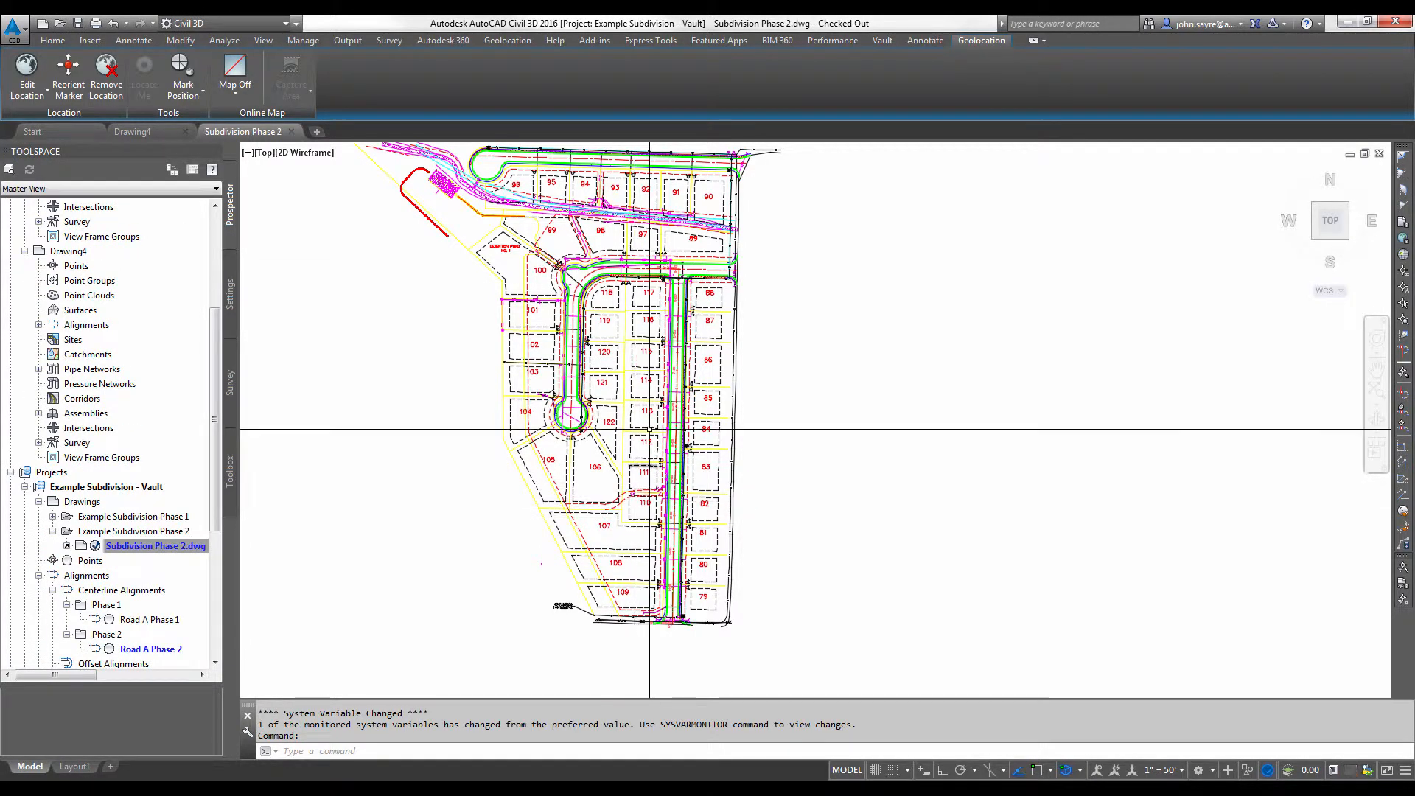
{"action": "scroll", "coordinate": [649, 429], "scroll_direction": "down", "scroll_amount": 3}
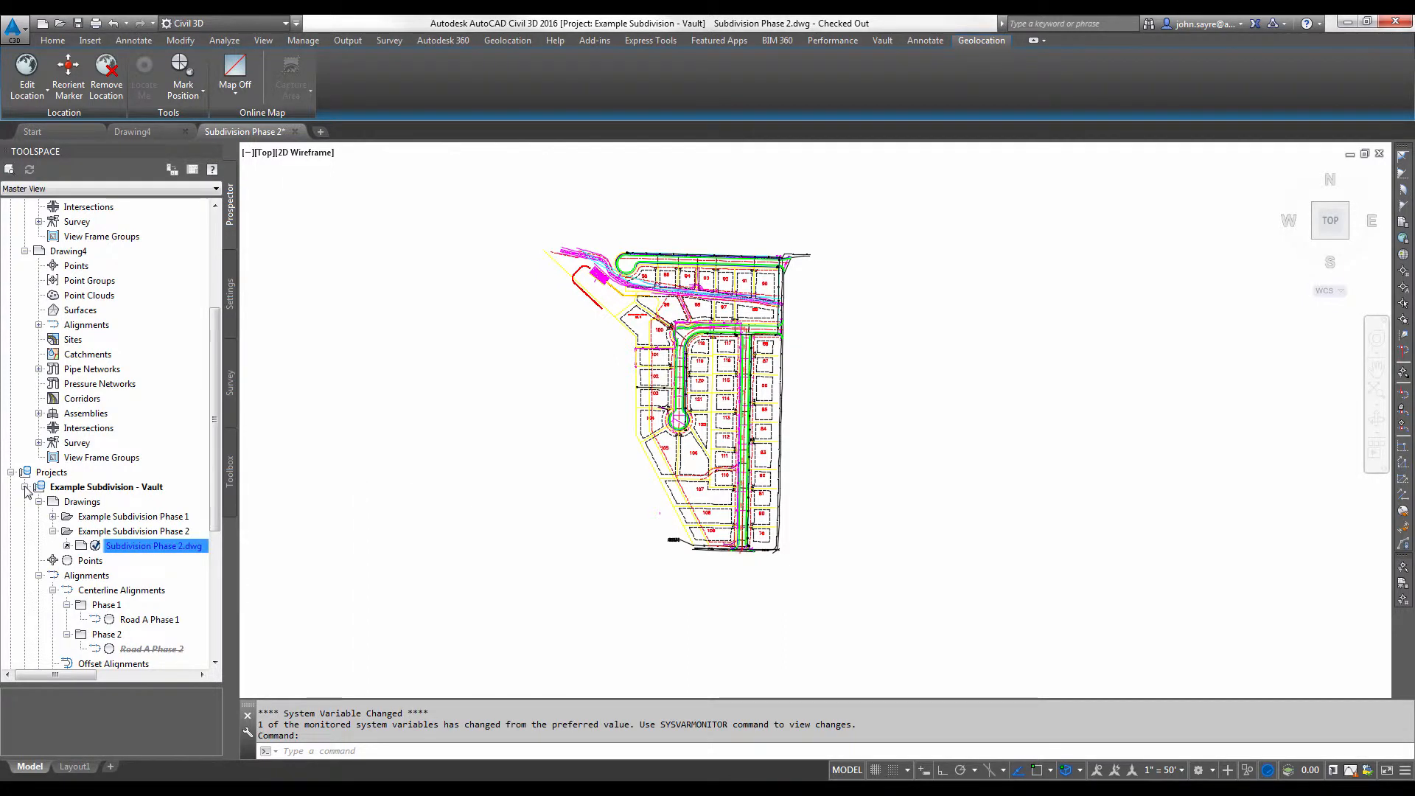
Collapse Example Subdivision - Vault and examine the surfaces in the Sample Project for Reference - Vault project
{"action": "scroll", "coordinate": [207, 470], "scroll_direction": "down", "scroll_amount": 4}
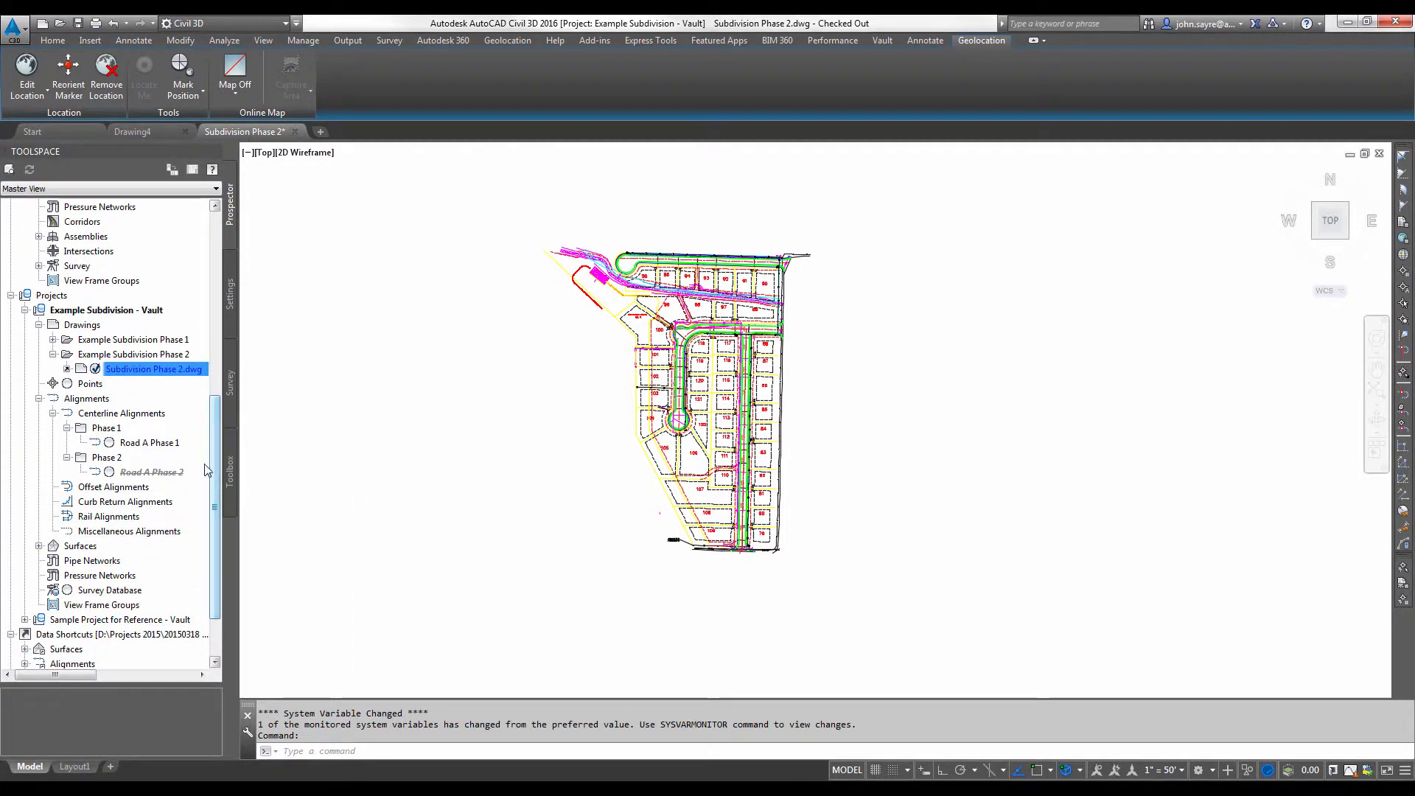
{"action": "double_click", "coordinate": [45, 310]}
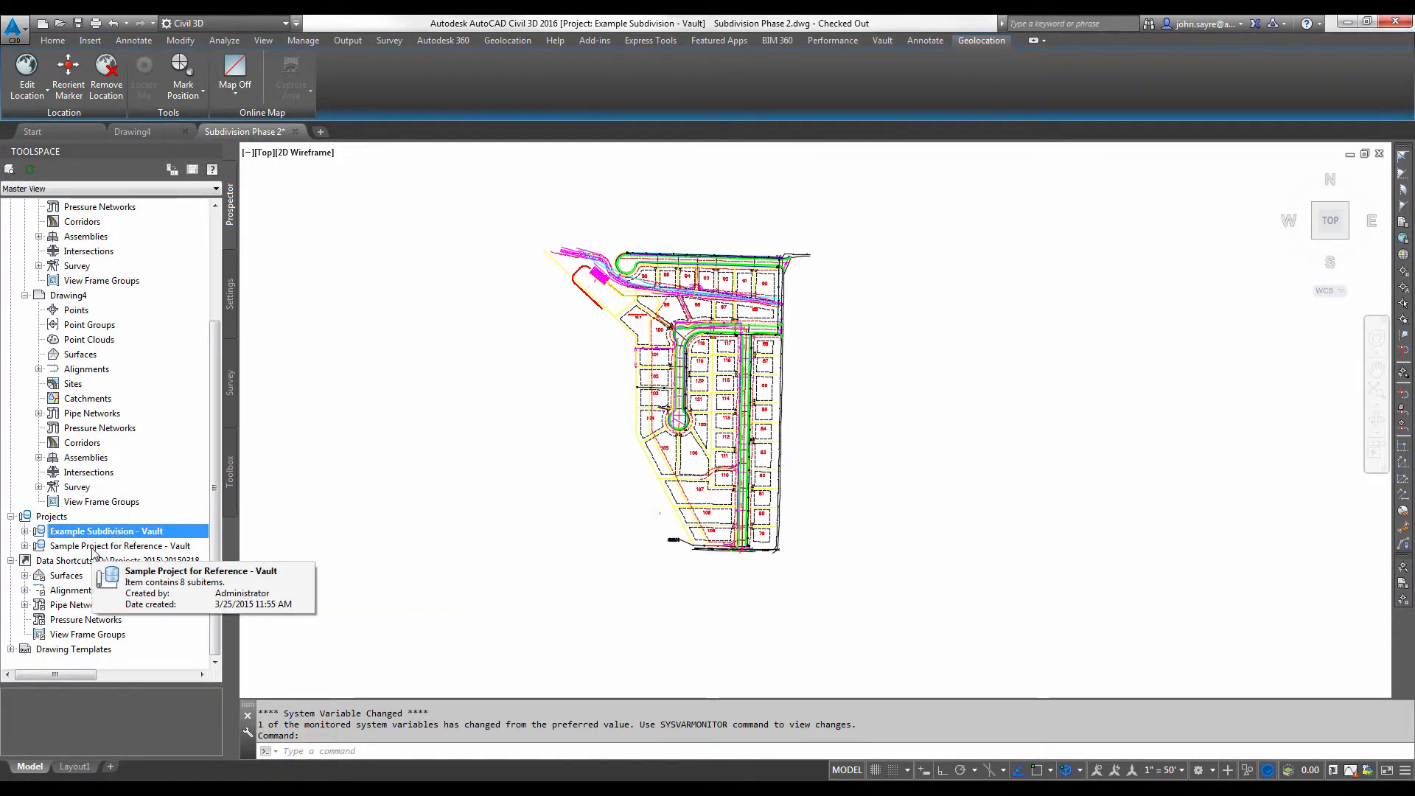
{"action": "left_click", "coordinate": [24, 546]}
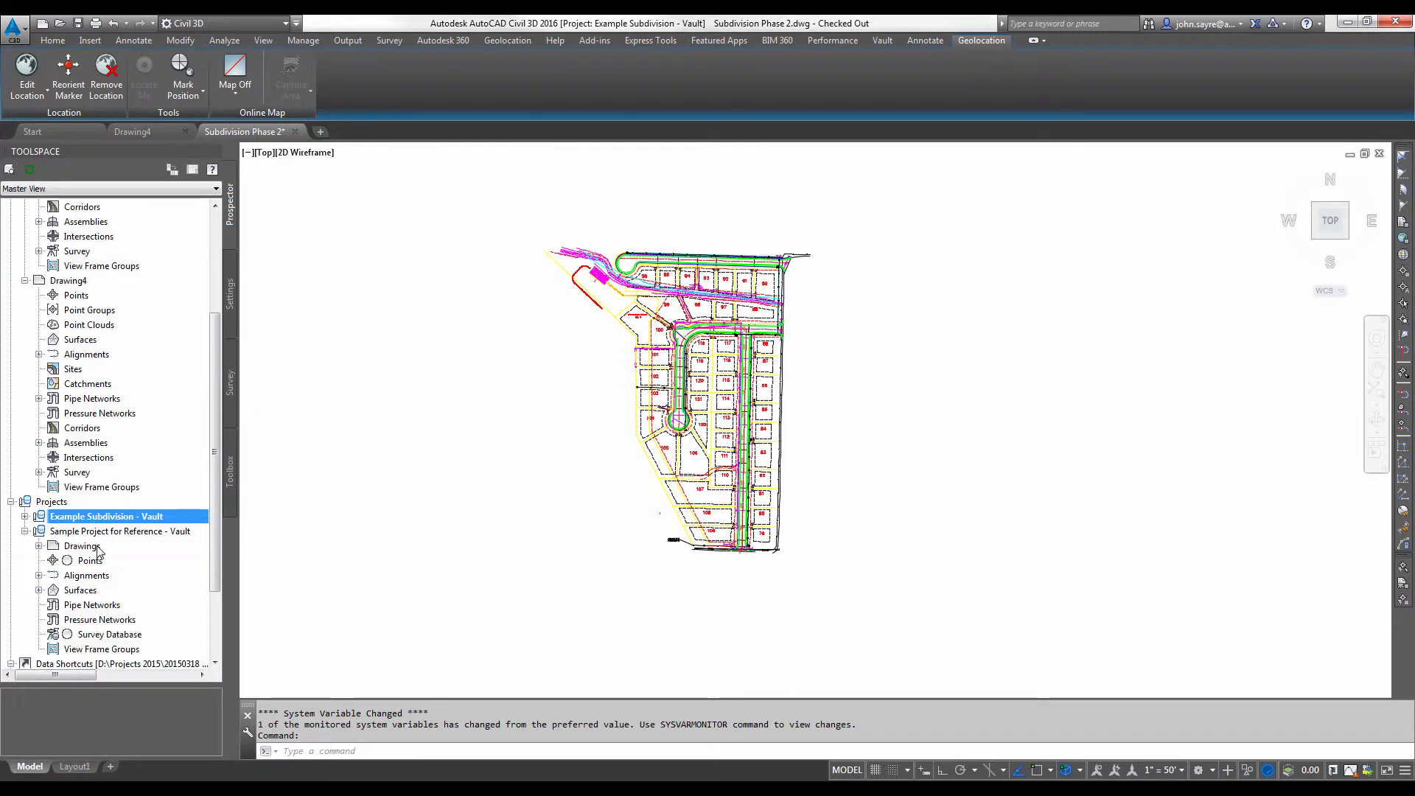
{"action": "left_click", "coordinate": [39, 590]}
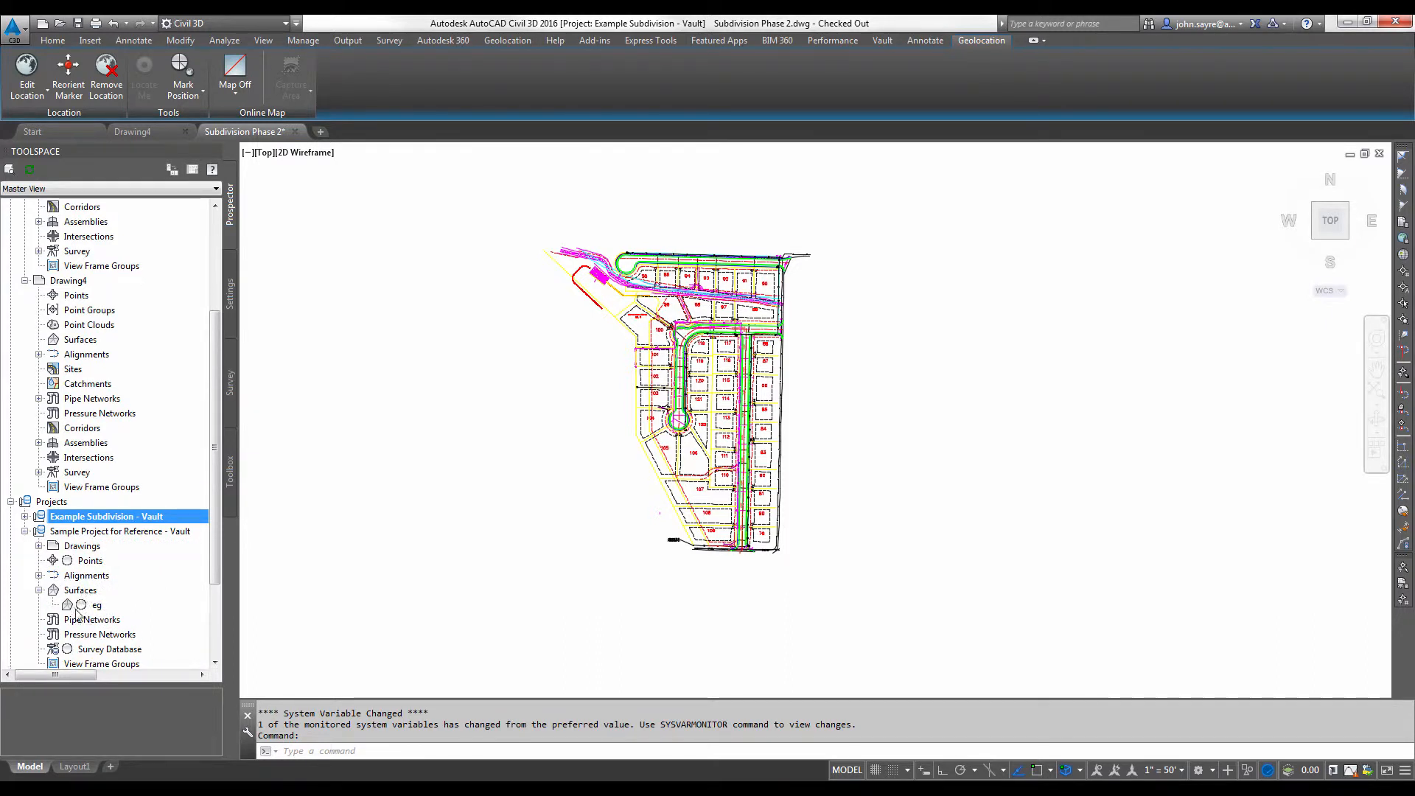
{"action": "left_click_drag", "start_coordinate": [217, 527], "coordinate": [218, 603]}
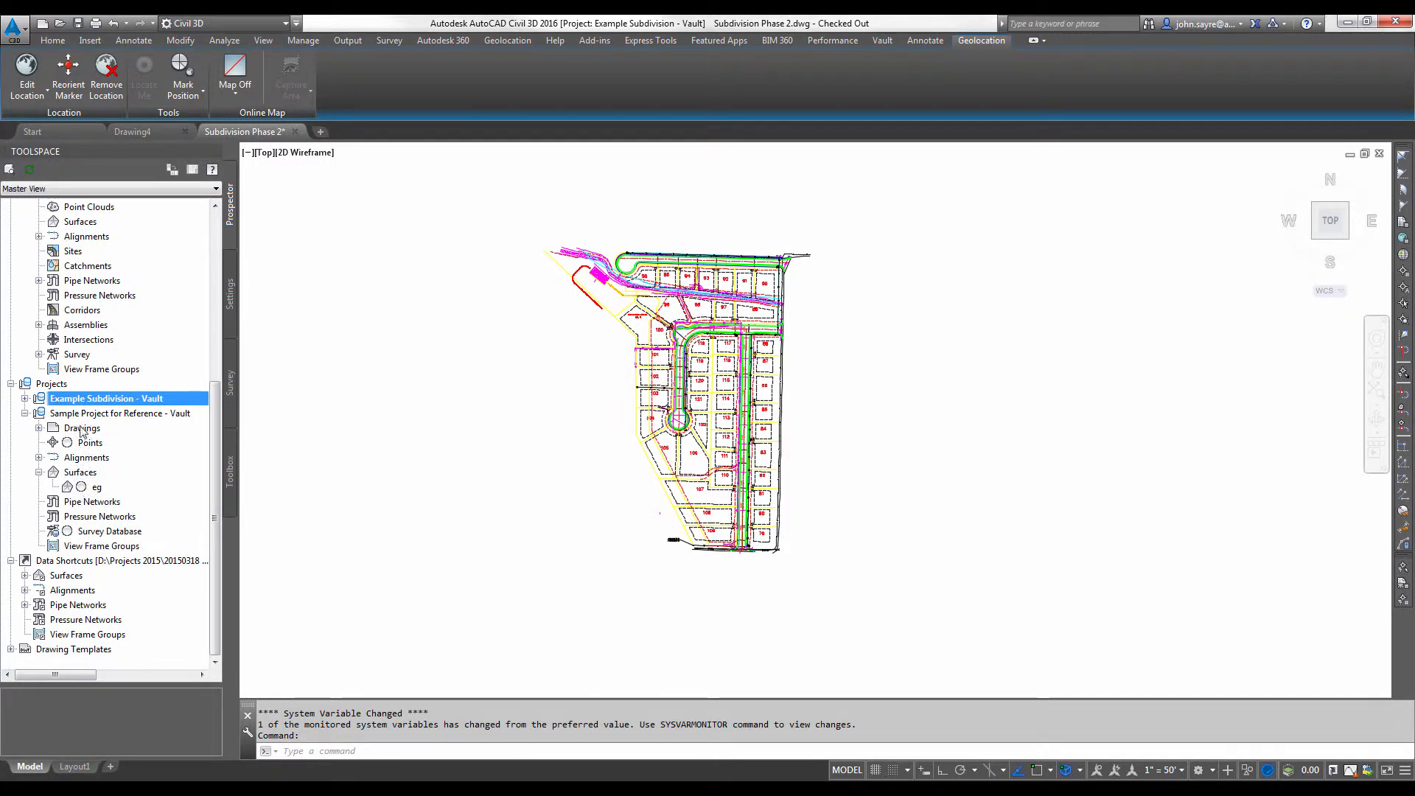
{"action": "left_click", "coordinate": [76, 414]}
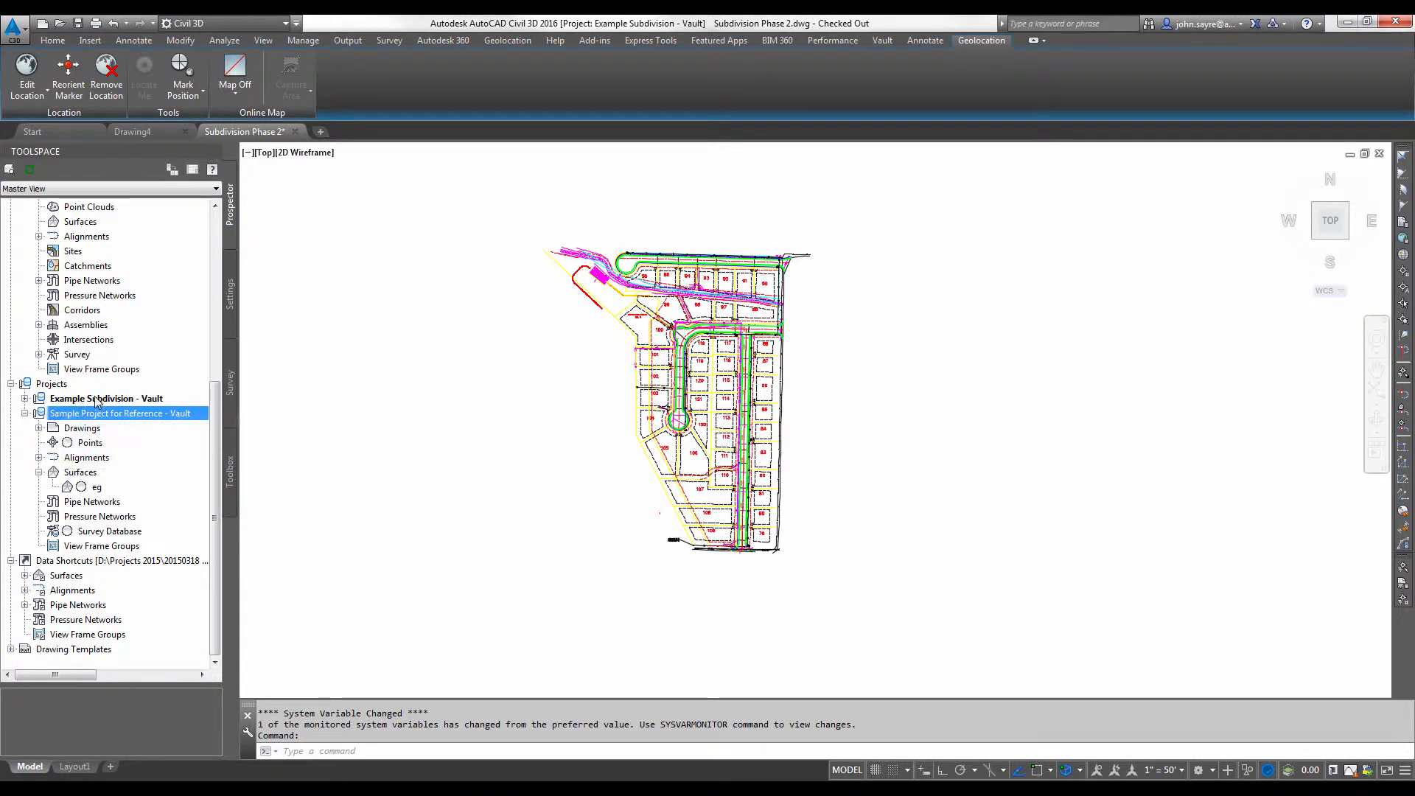
Expand the Example Subdivision - Vault project and select it alongside the reference project
{"action": "left_click", "coordinate": [25, 398]}
{"action": "left_click", "coordinate": [122, 398]}
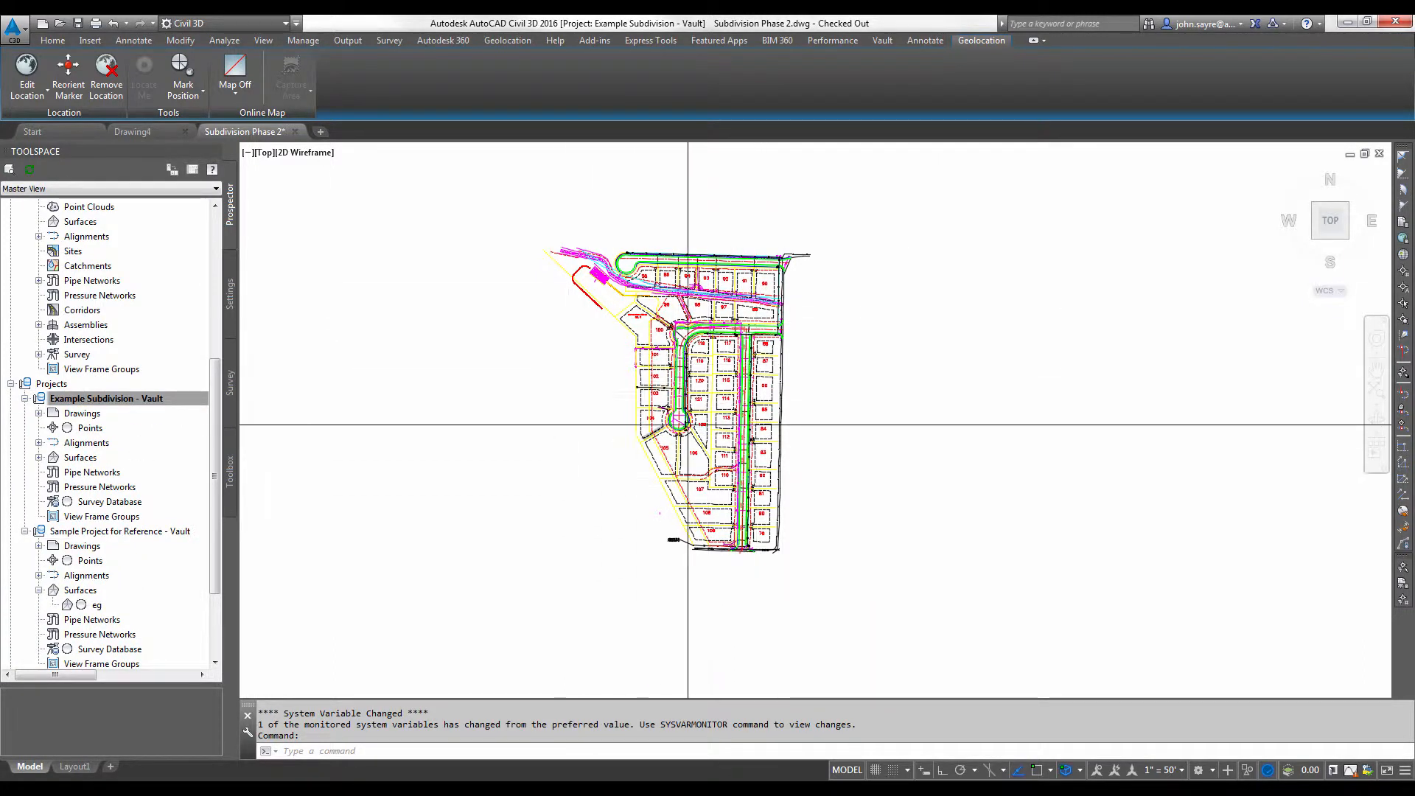
{"action": "left_click", "coordinate": [84, 400]}
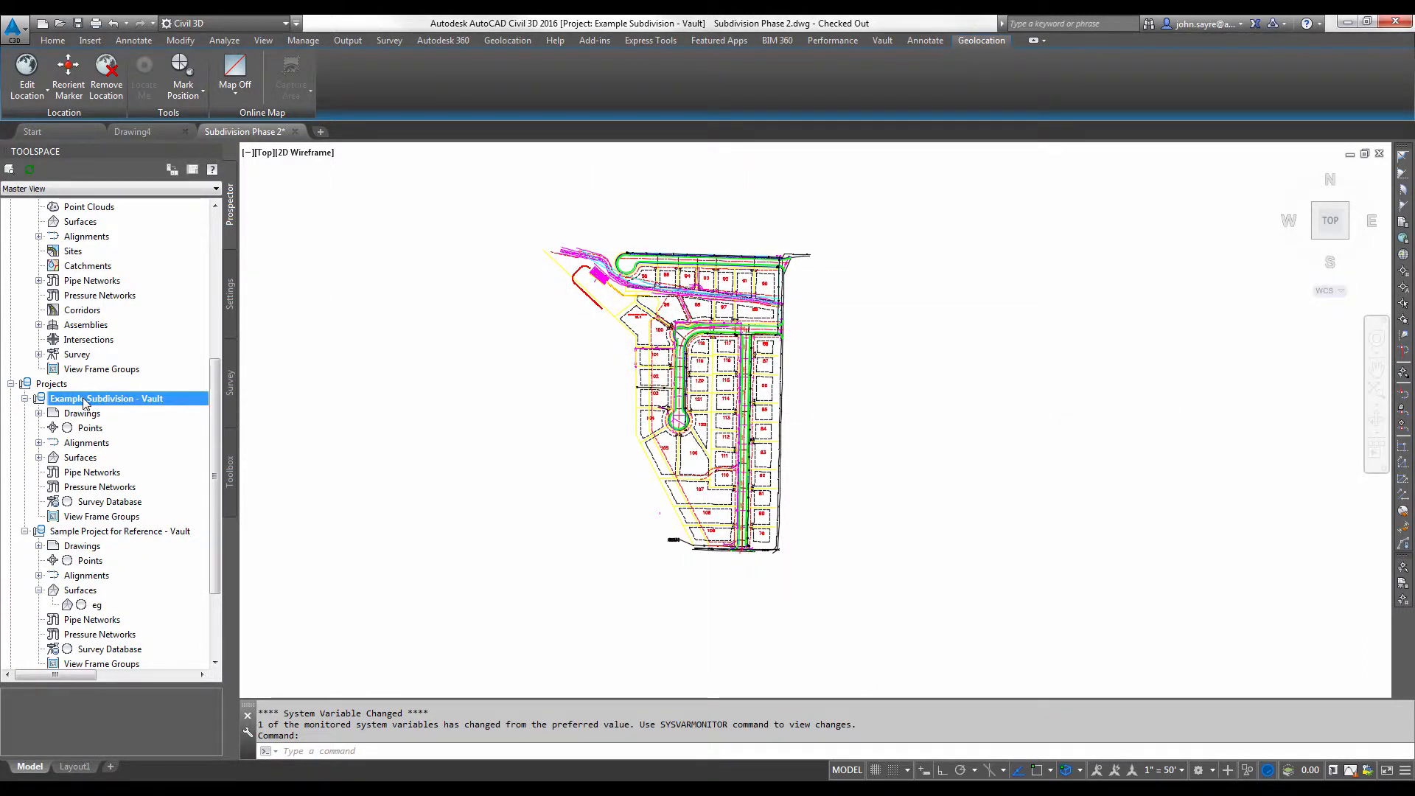
Create a reference to the eg surface from Sample Project for Reference - Vault, using the Contours 1' and 5' (Background) style
{"action": "left_click", "coordinate": [96, 605]}
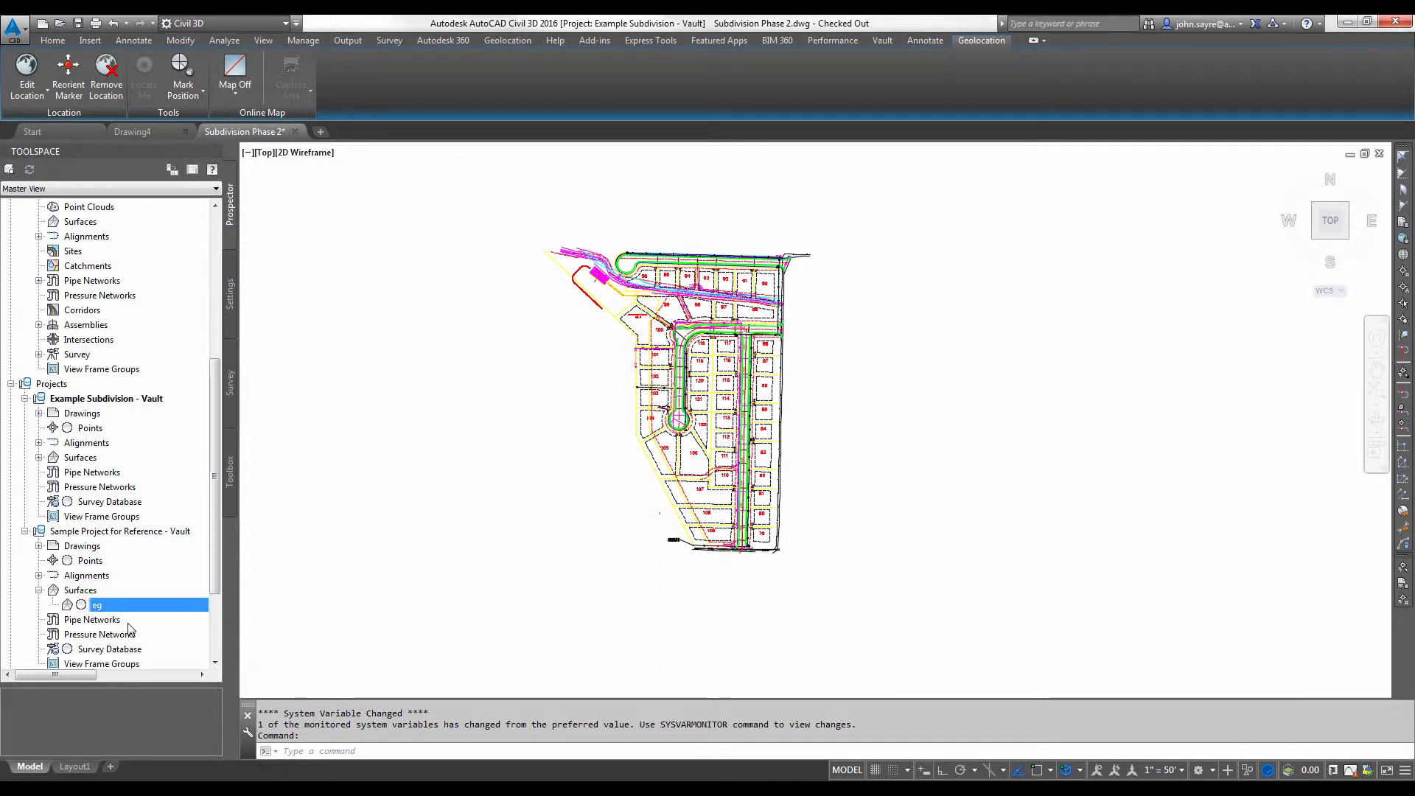
{"action": "right_click", "coordinate": [124, 605]}
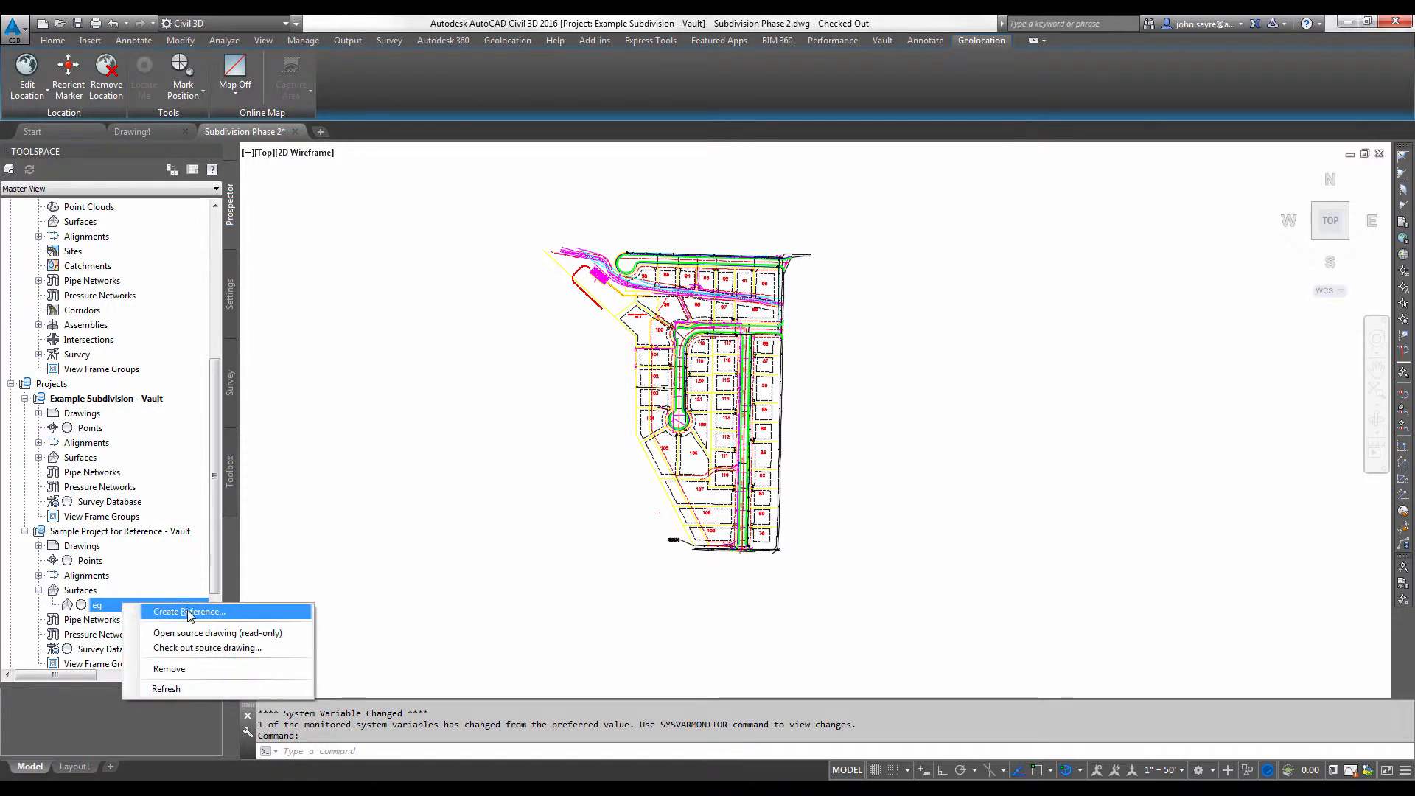
{"action": "left_click", "coordinate": [145, 611]}
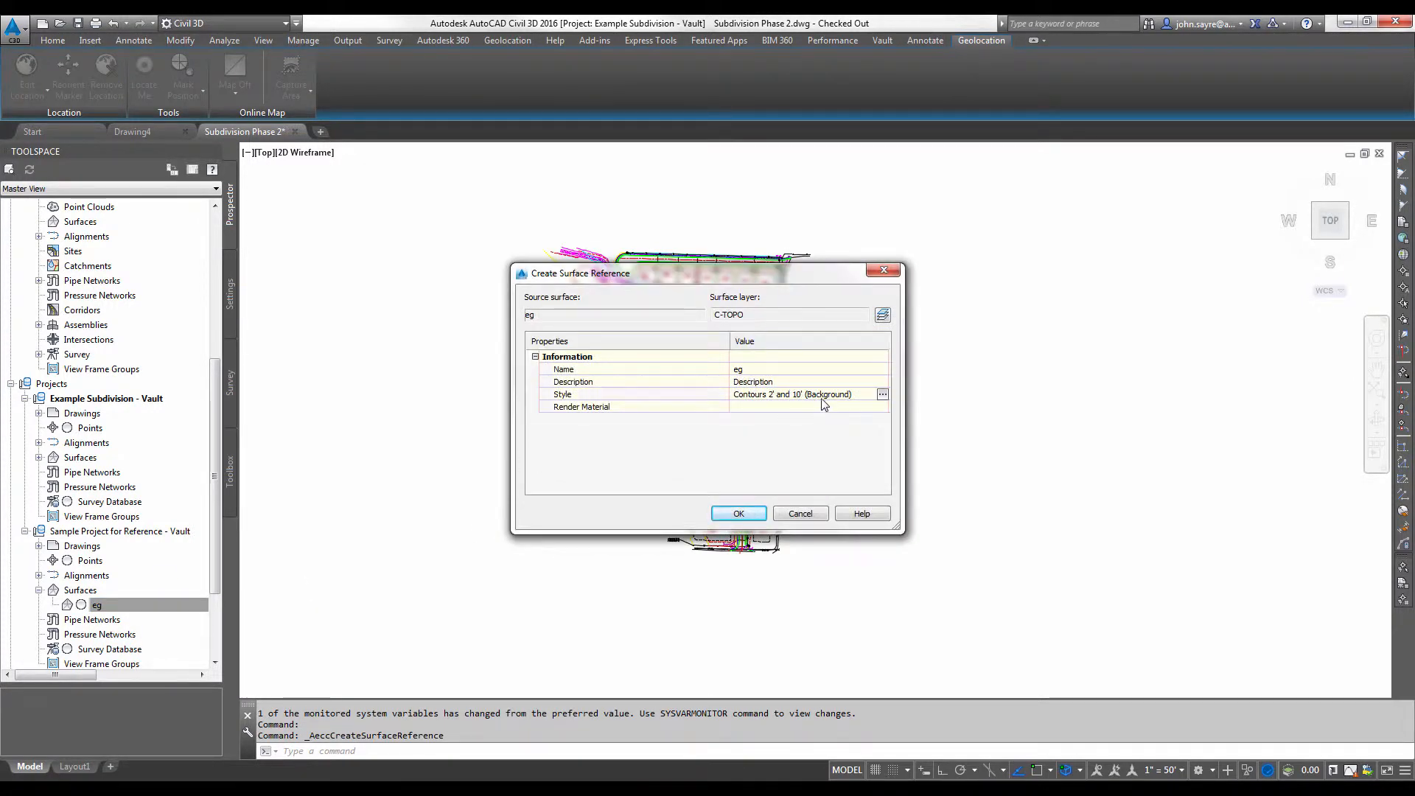
{"action": "left_click", "coordinate": [882, 395]}
{"action": "left_click", "coordinate": [737, 395]}
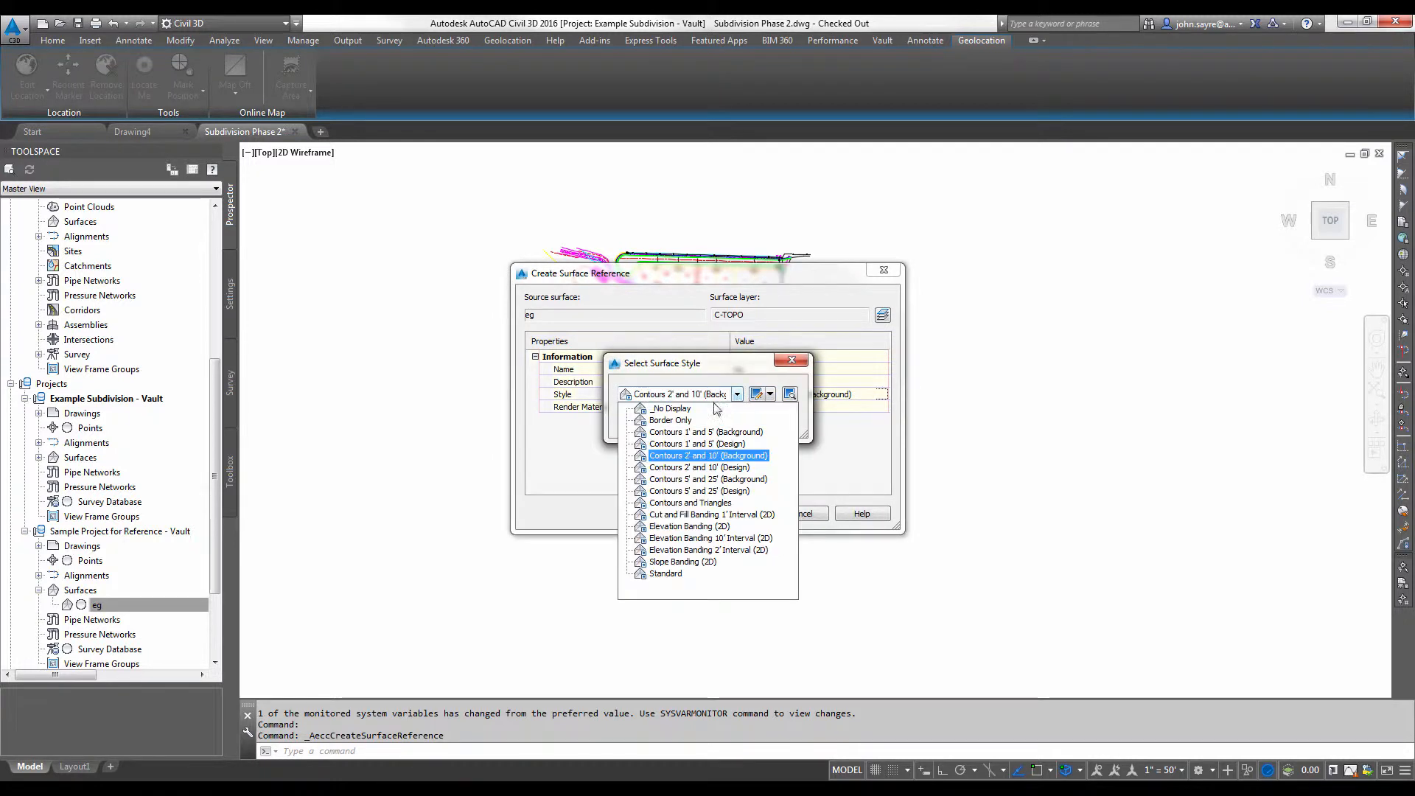
{"action": "left_click", "coordinate": [731, 433]}
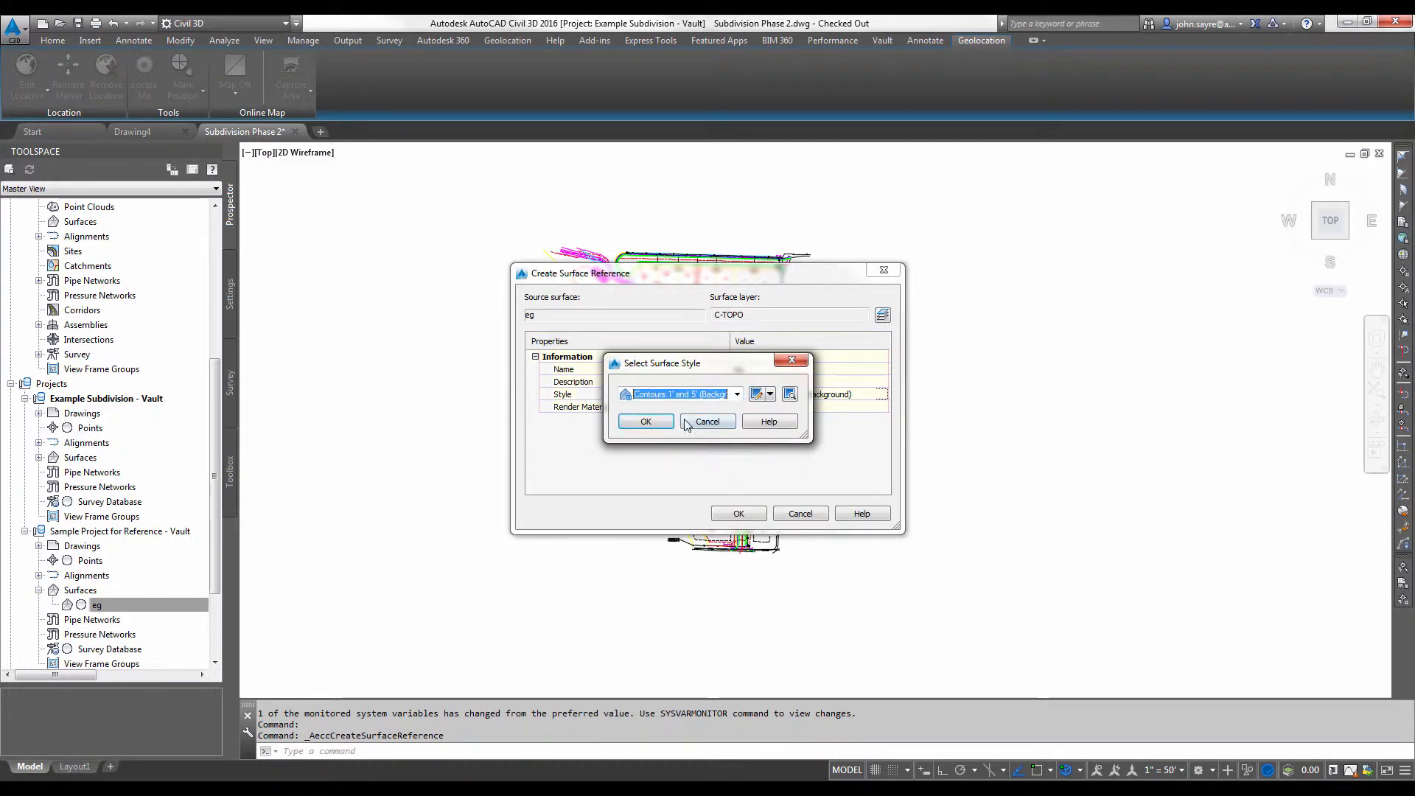
{"action": "left_click", "coordinate": [659, 422]}
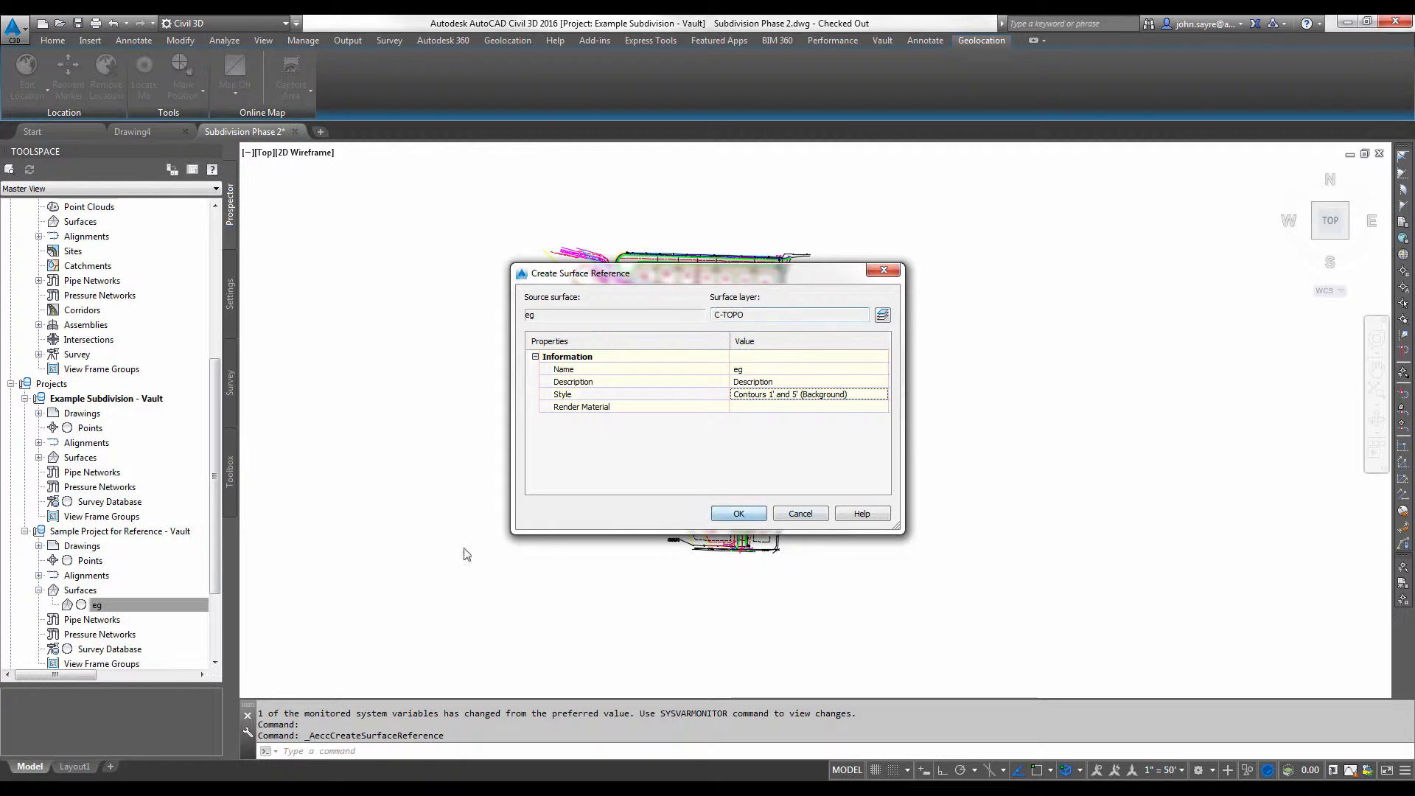
{"action": "key", "text": "Return"}
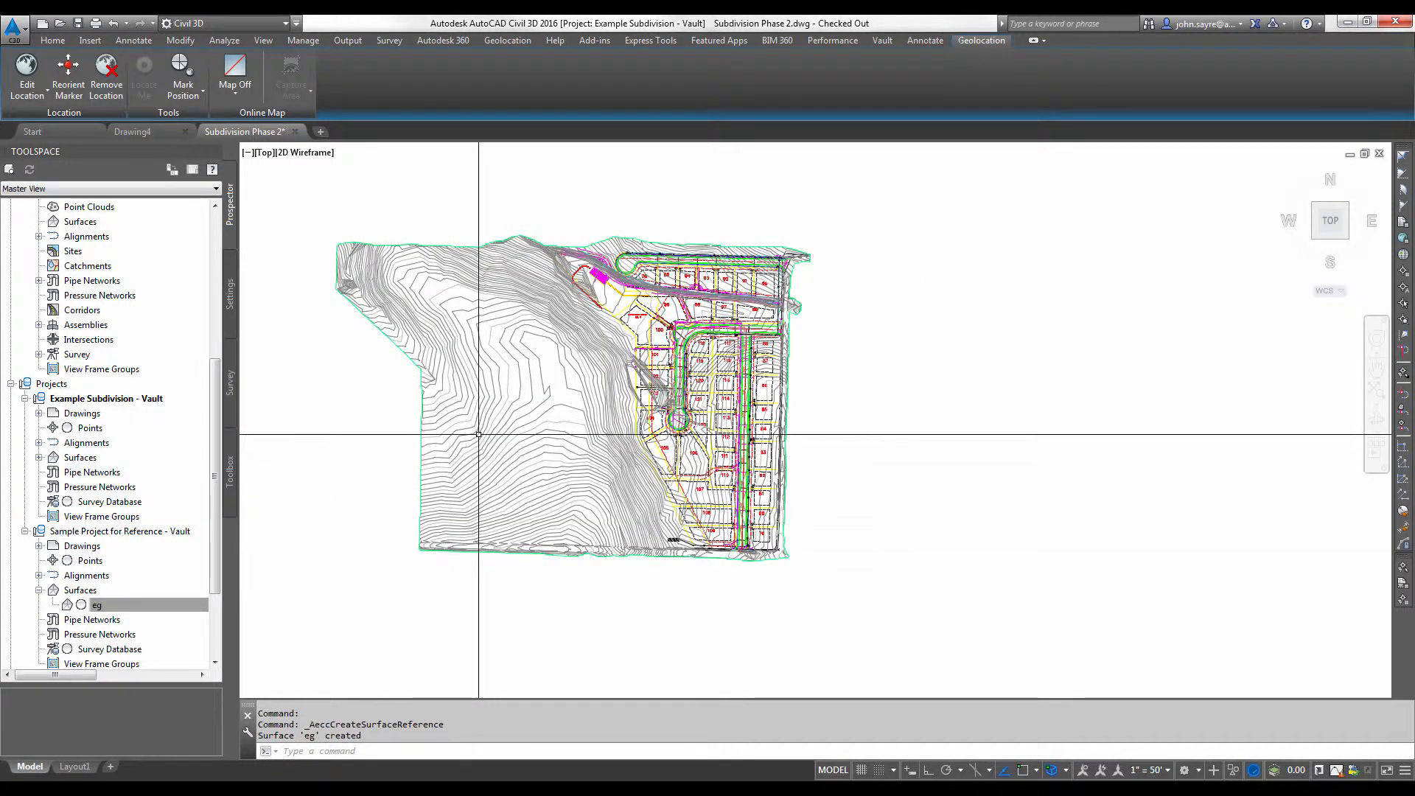
{"action": "scroll", "coordinate": [478, 434], "scroll_direction": "up", "scroll_amount": 3}
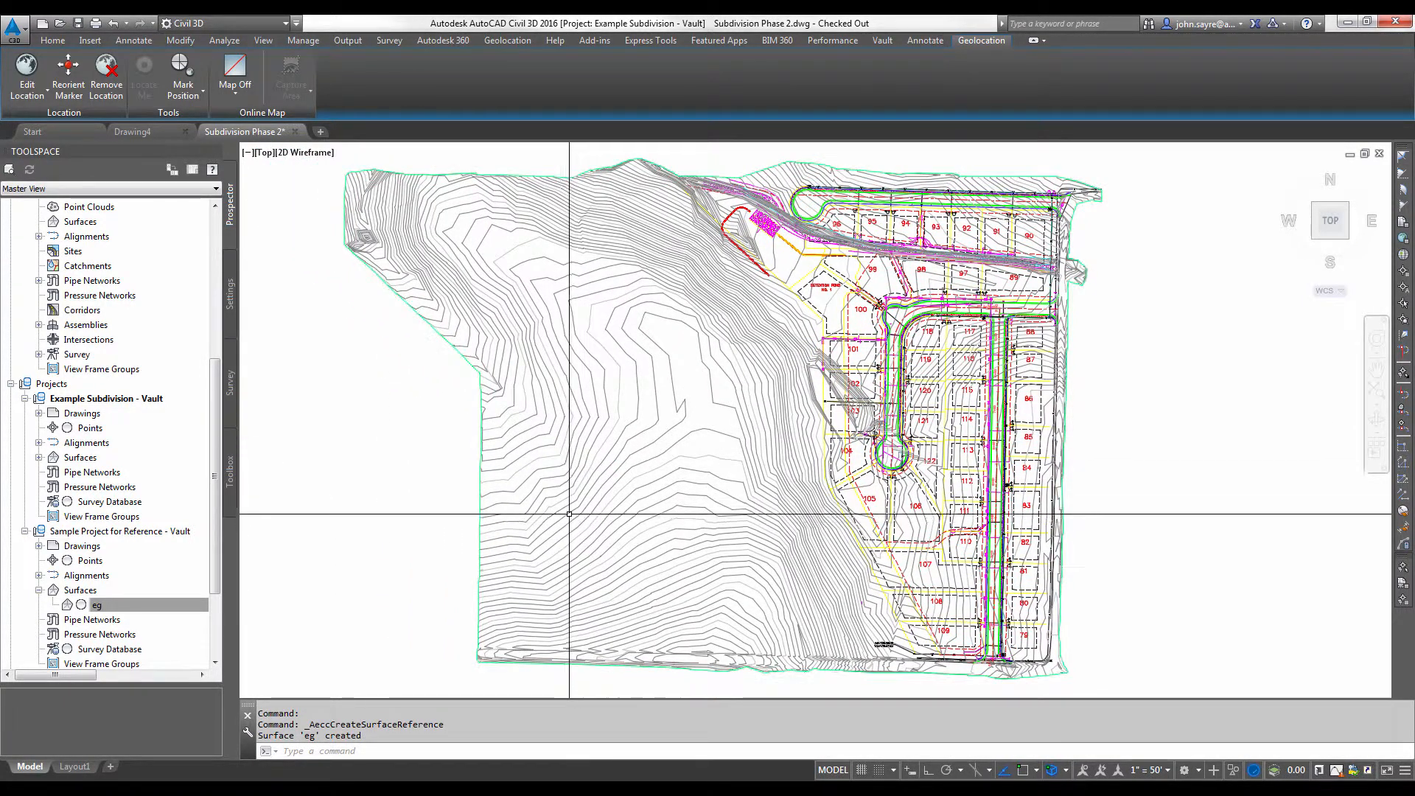